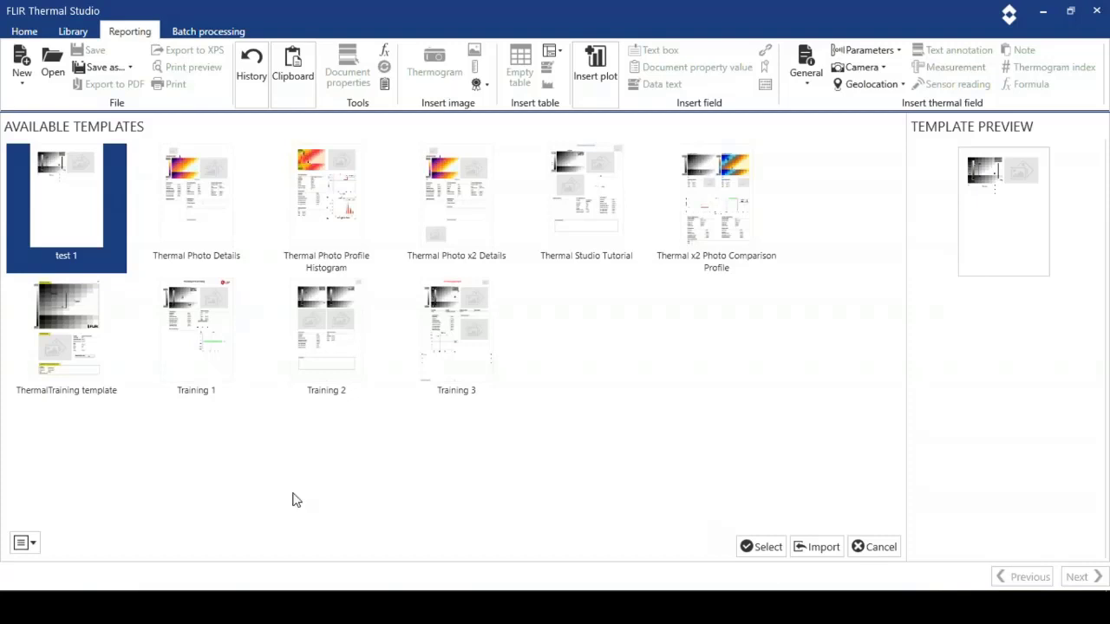
# Go back to the Home welcome page
pyautogui.click(22, 33)
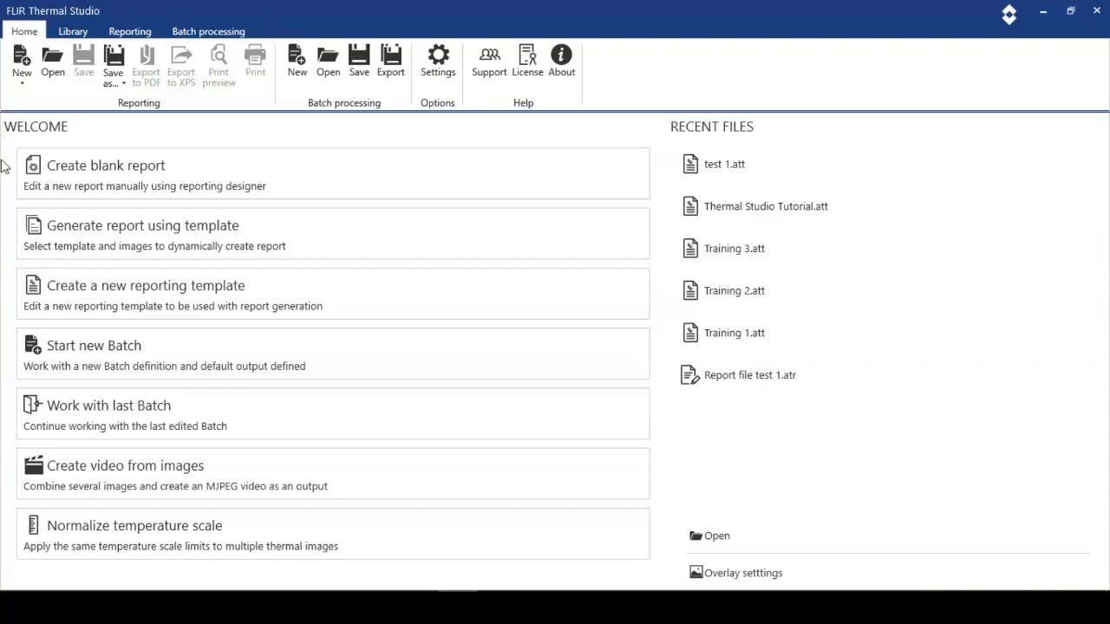
# Start a report from a template and pick the Thermal Studio Tutorial template
pyautogui.click(78, 236)
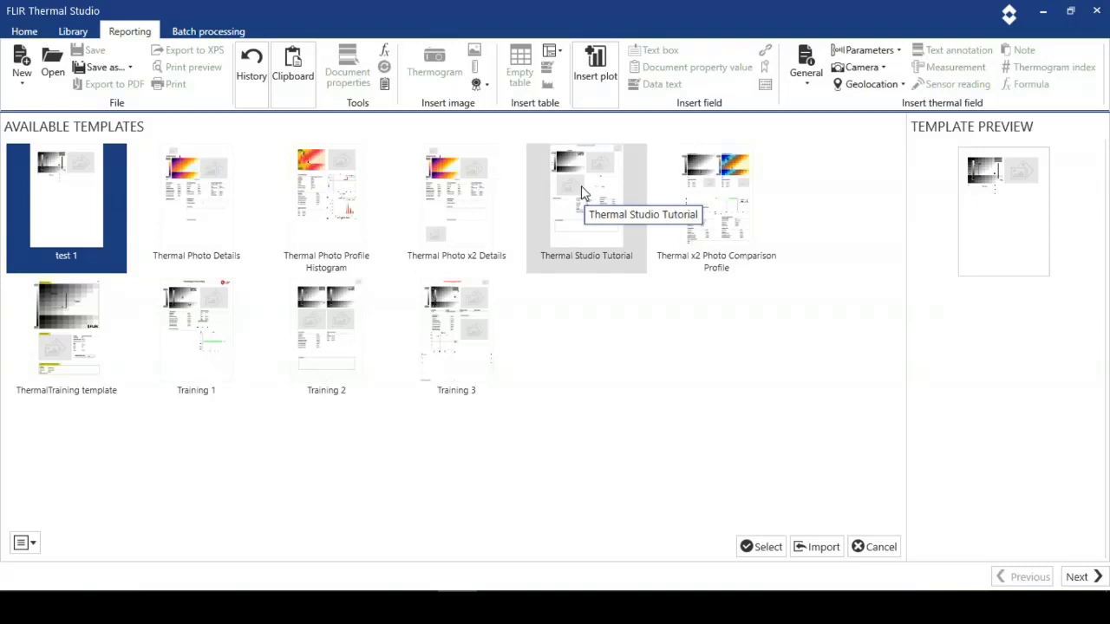
pyautogui.click(581, 193)
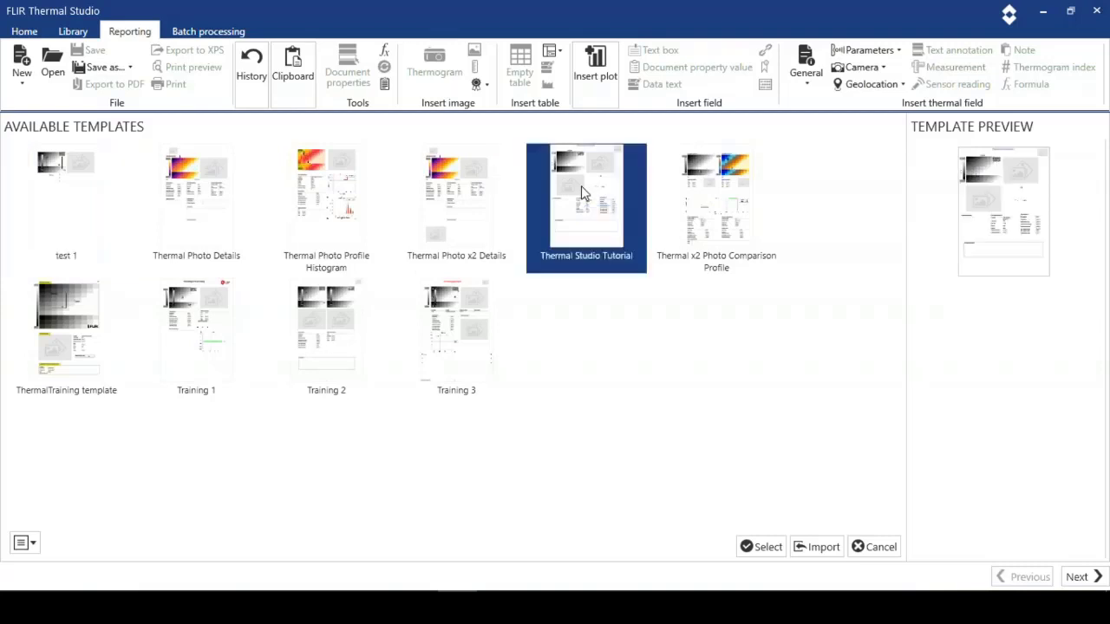
# Confirm the template and add FLIR0003.jpg through IR_0207.jpg to the report, leaving out the logo
pyautogui.click(757, 551)
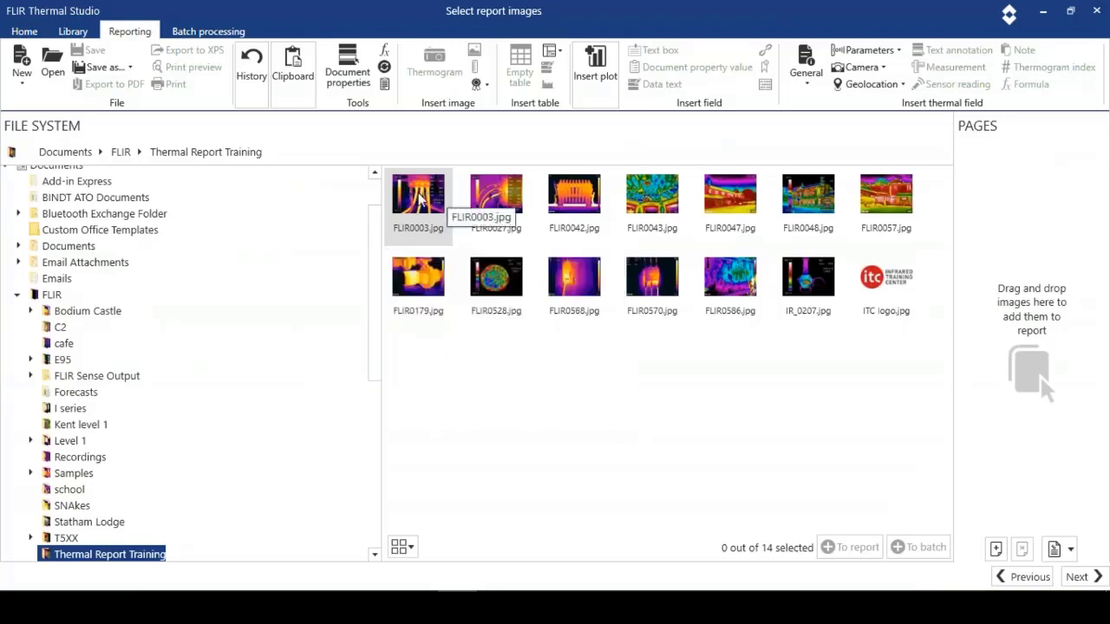
pyautogui.click(420, 200)
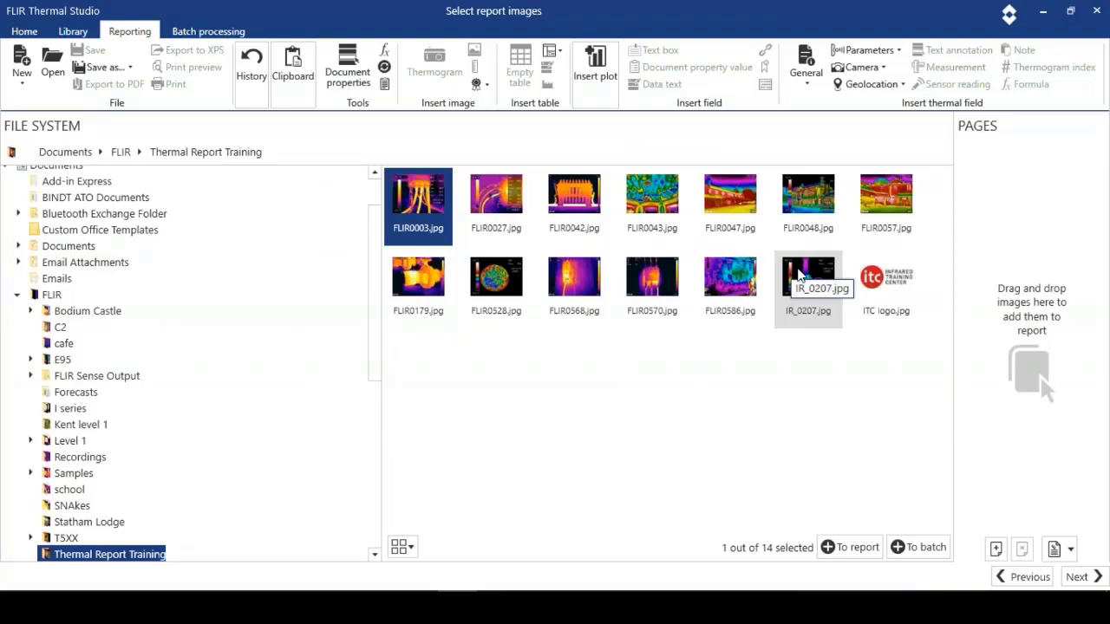
pyautogui.keyDown('shift'); pyautogui.click(799, 275); pyautogui.keyUp('shift')
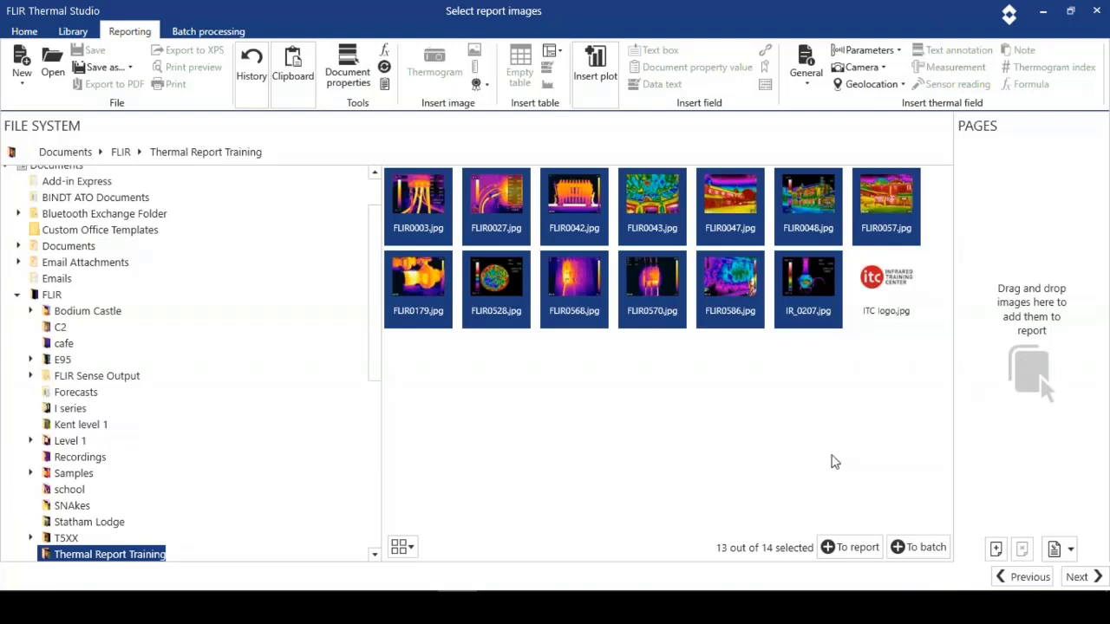
pyautogui.click(839, 550)
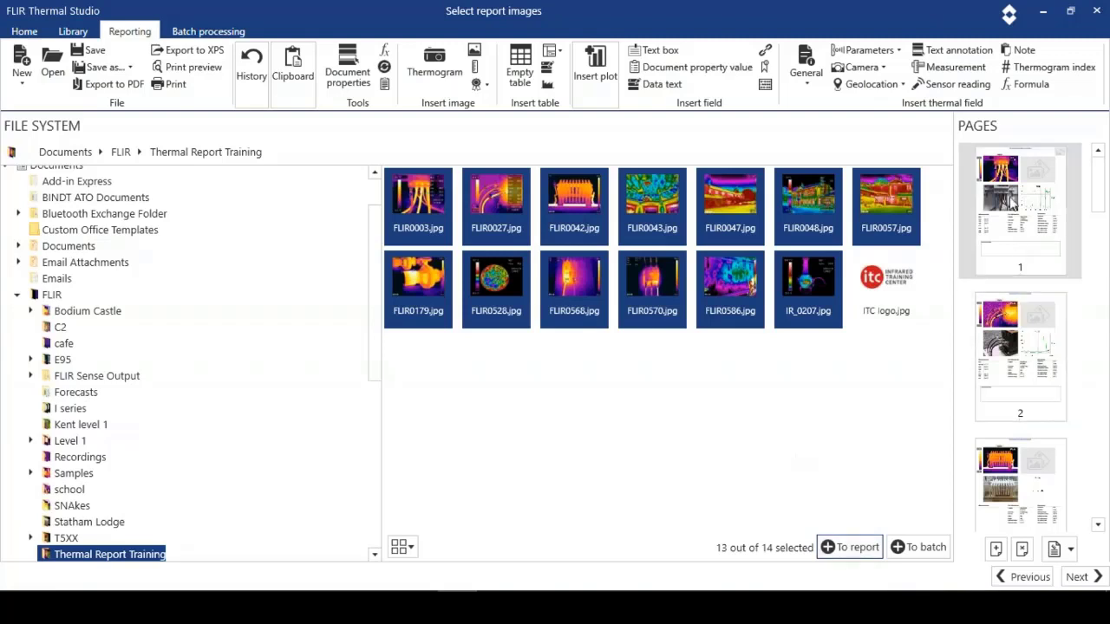
# Open Report 1 in the editor and look over pages 1 and 2
pyautogui.click(1076, 578)
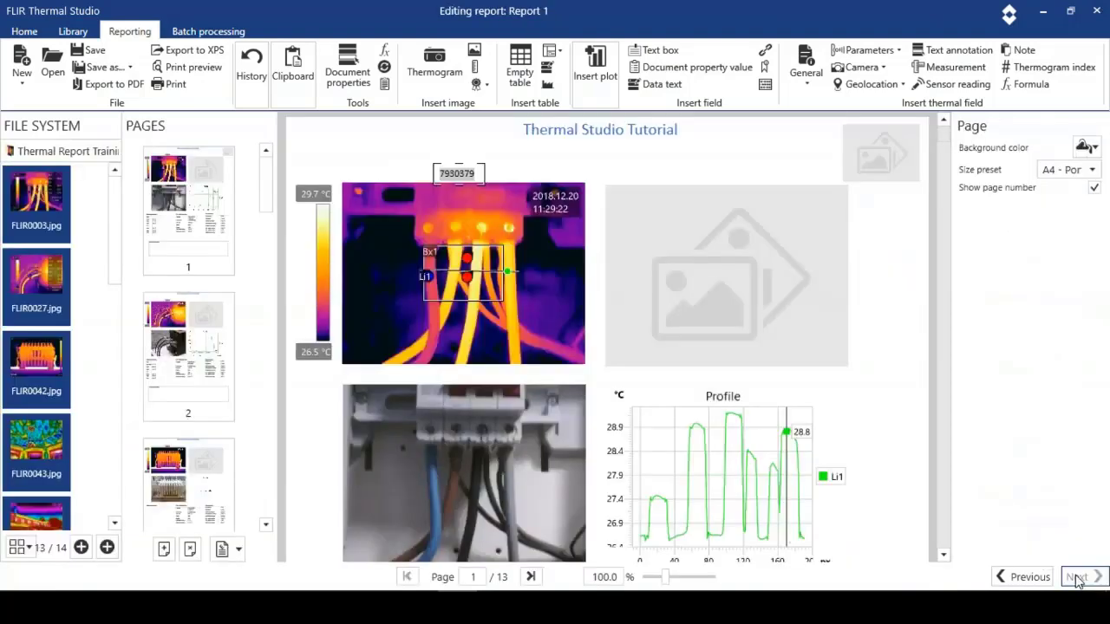
pyautogui.click(945, 169)
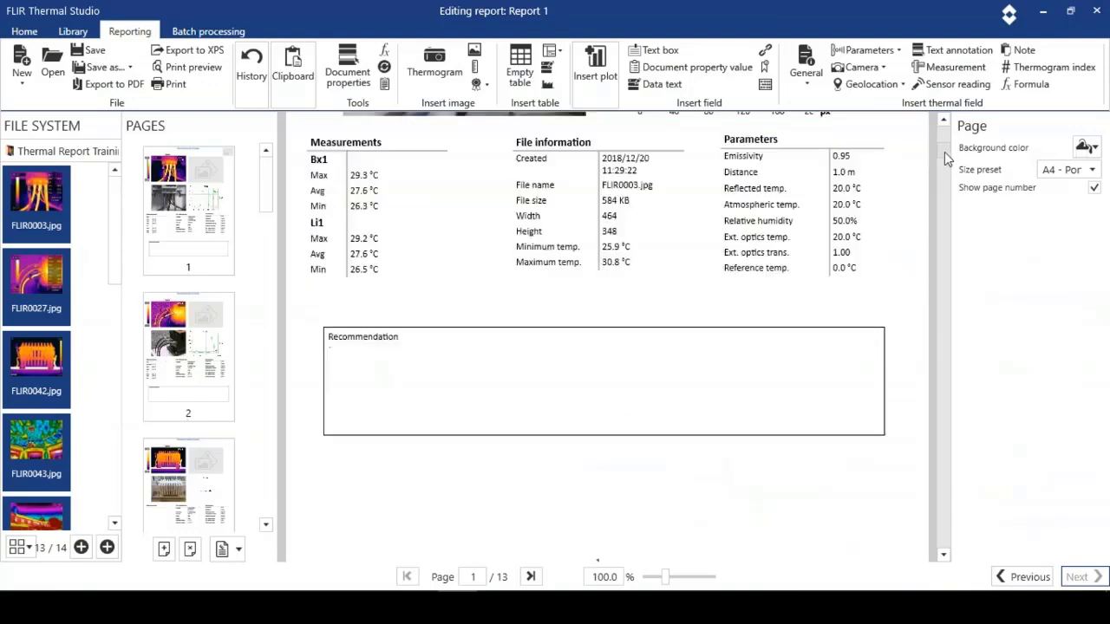
pyautogui.click(945, 163)
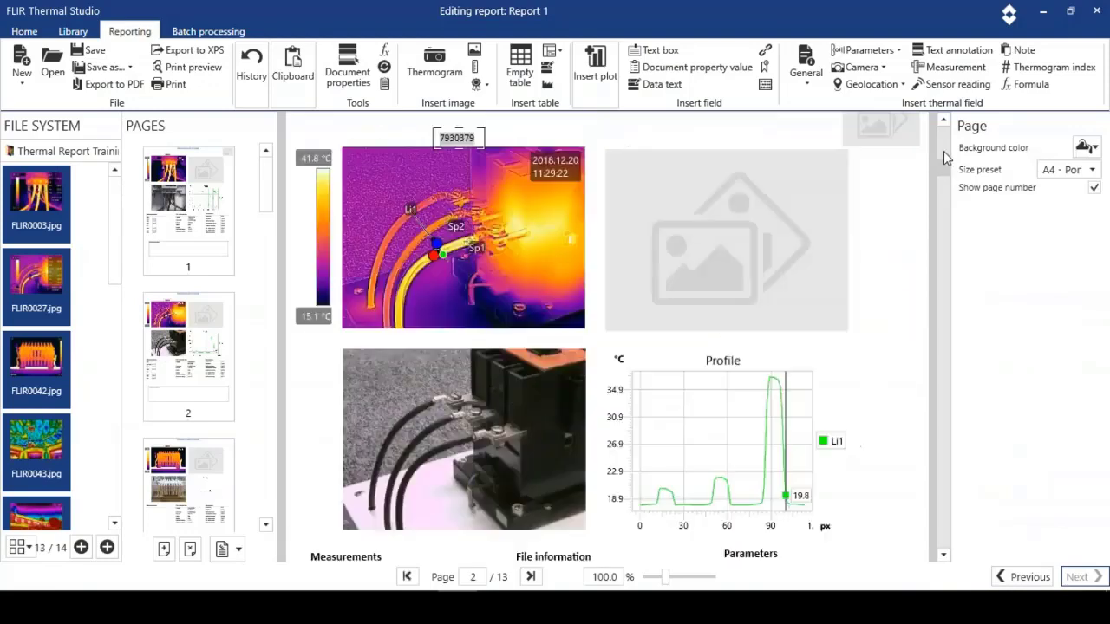
pyautogui.scroll(10, 945, 156)
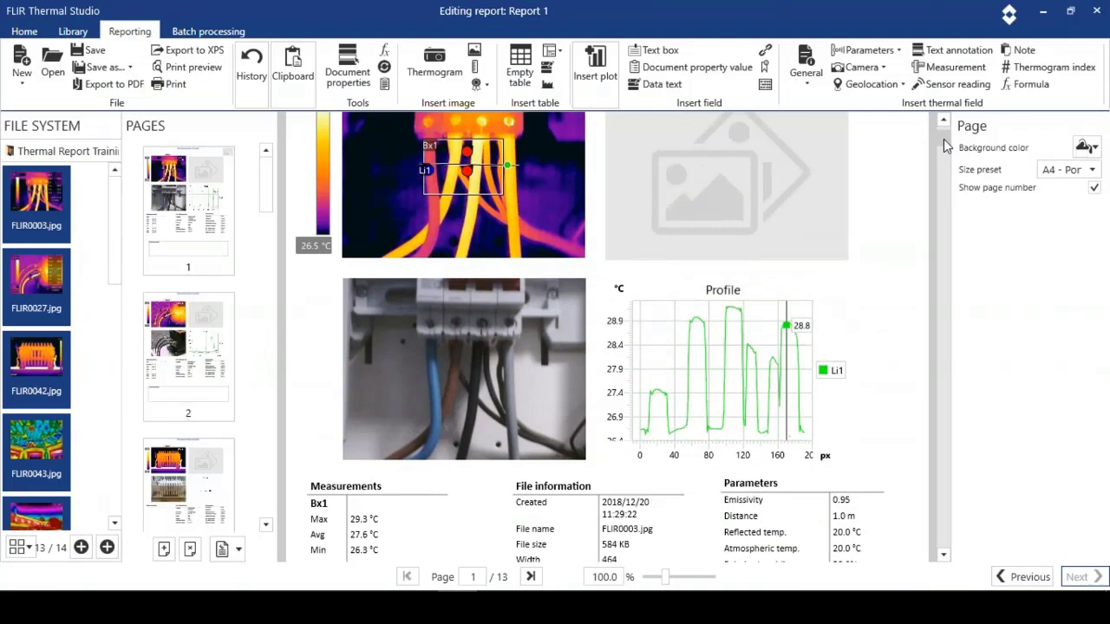
pyautogui.scroll(2, 944, 139)
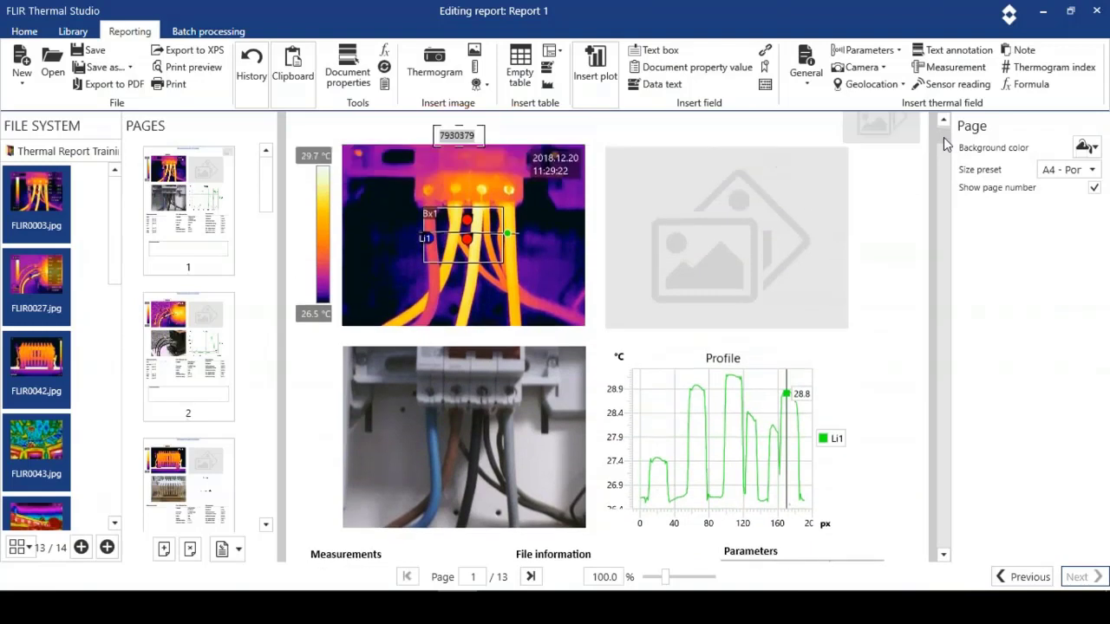
# Remove page 1's map placeholder and place a Text annotations table beside the thermogram
pyautogui.rightClick(738, 234)
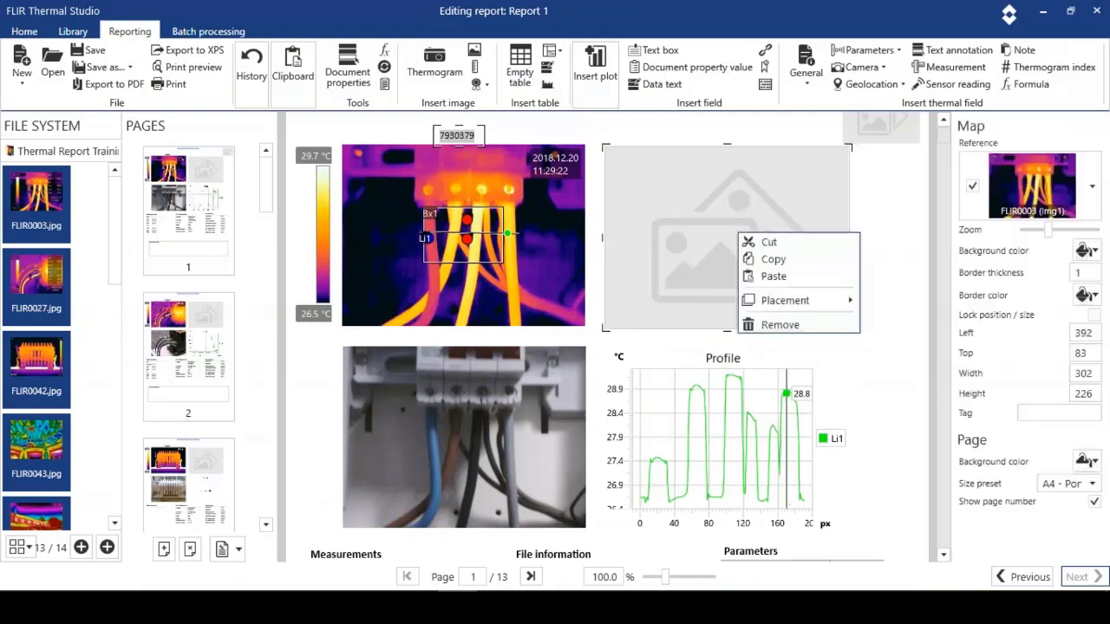
pyautogui.click(777, 324)
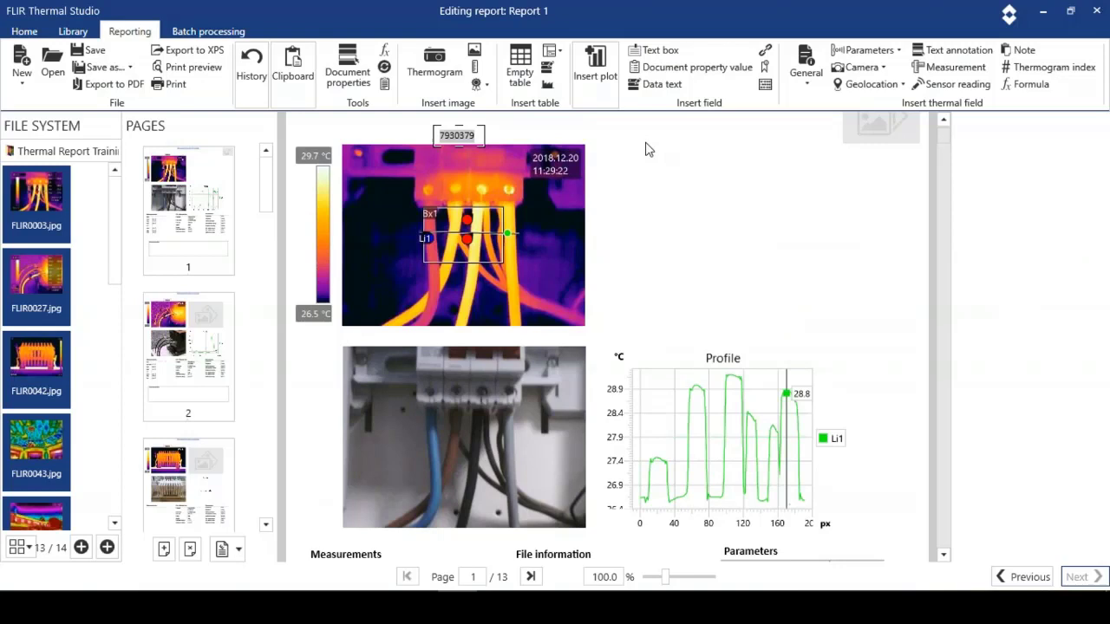
pyautogui.click(557, 52)
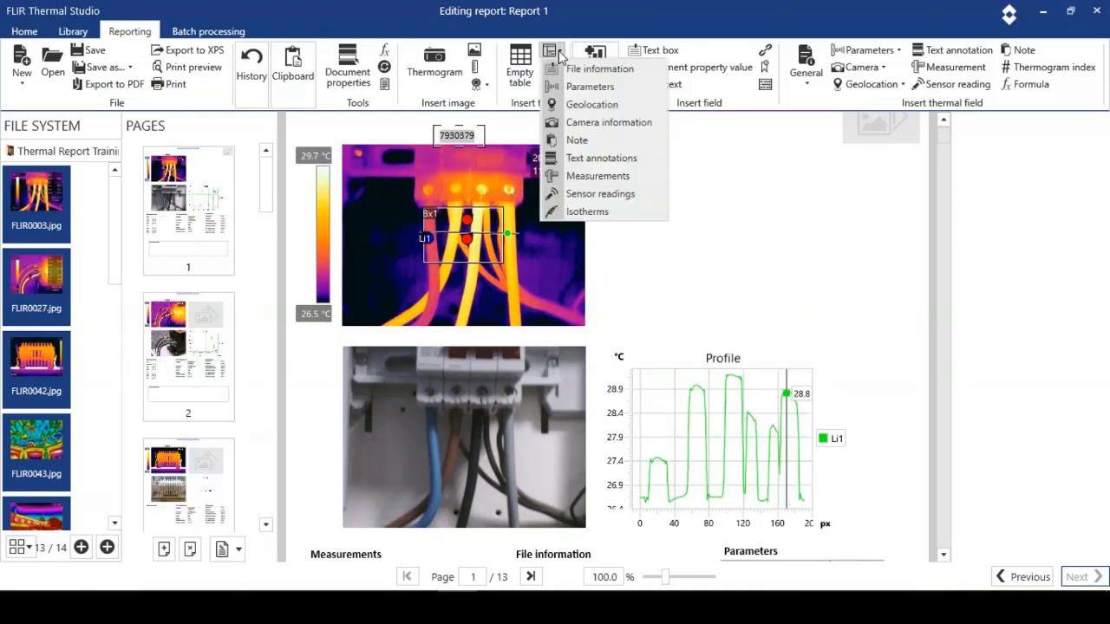
pyautogui.click(589, 160)
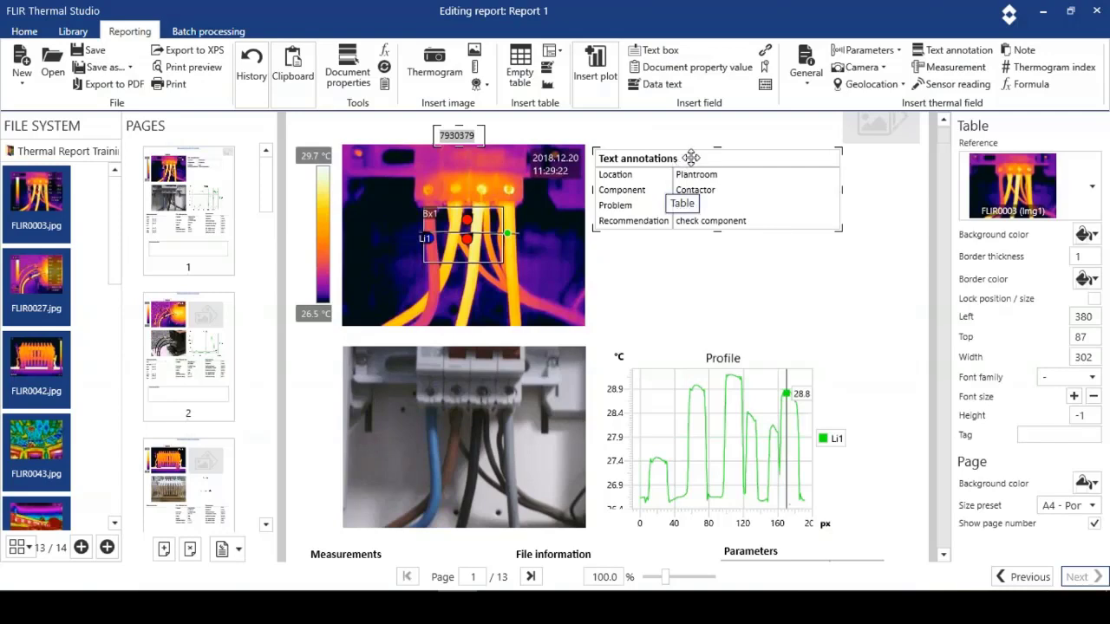
pyautogui.moveTo(687, 156); pyautogui.dragTo(708, 153)
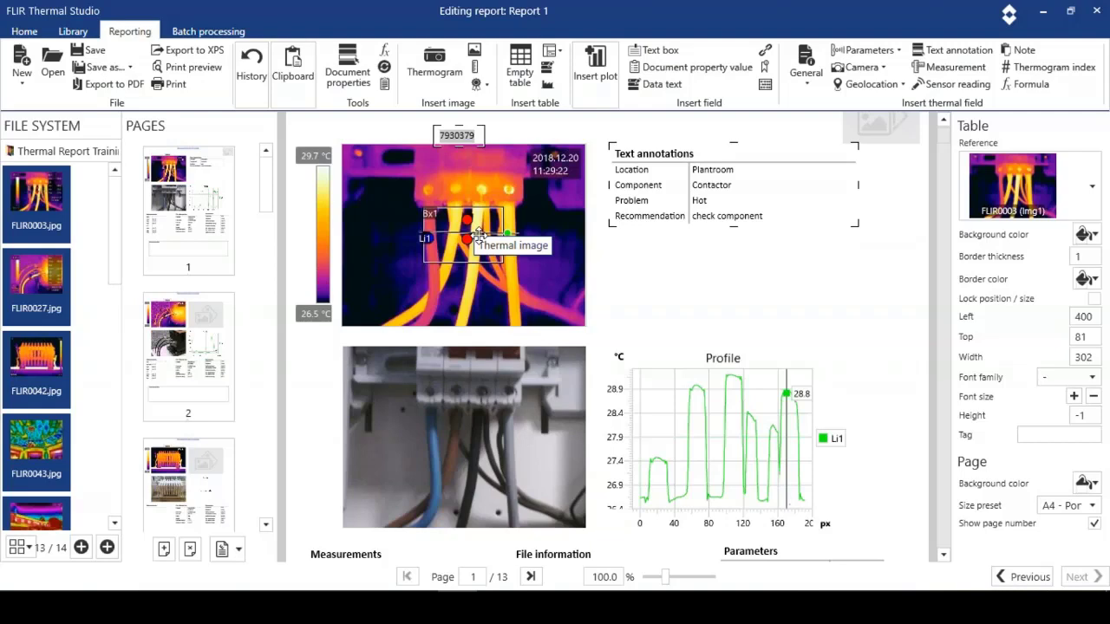
# Move line Li1 lower across the wires, set the scale to 26.5–29.1 °C, and save
pyautogui.click(391, 208)
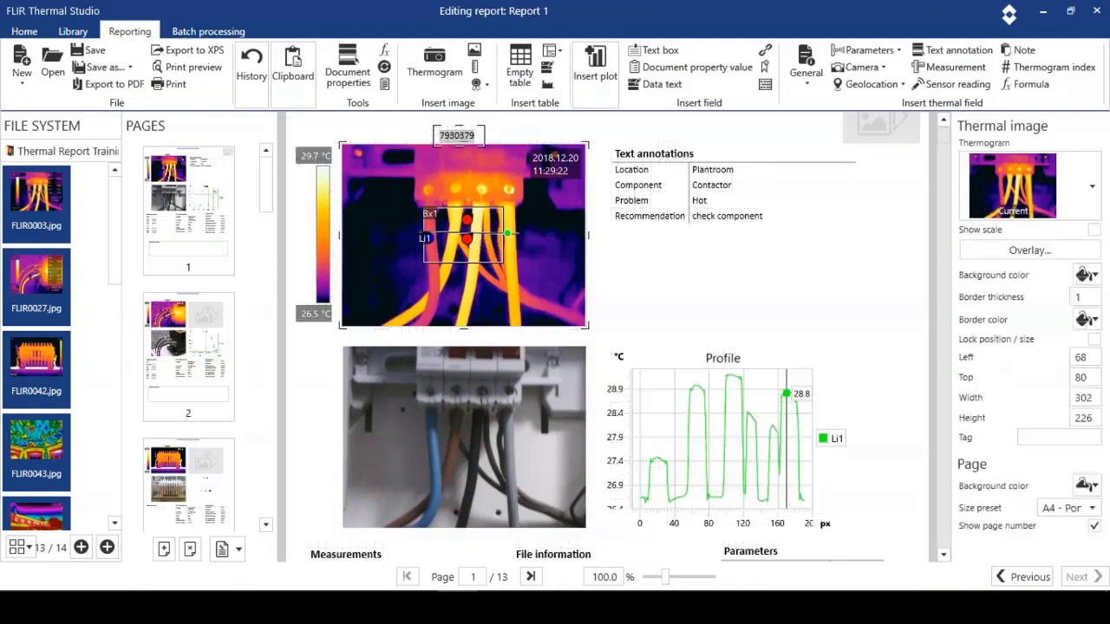
pyautogui.doubleClick(392, 208)
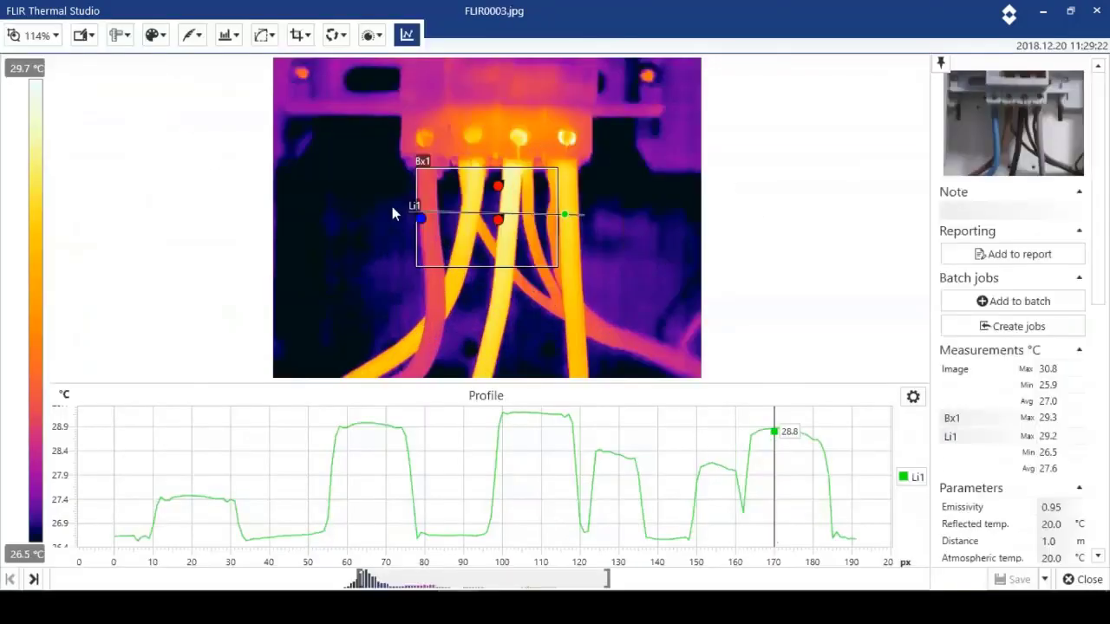
pyautogui.moveTo(449, 214); pyautogui.dragTo(447, 285)
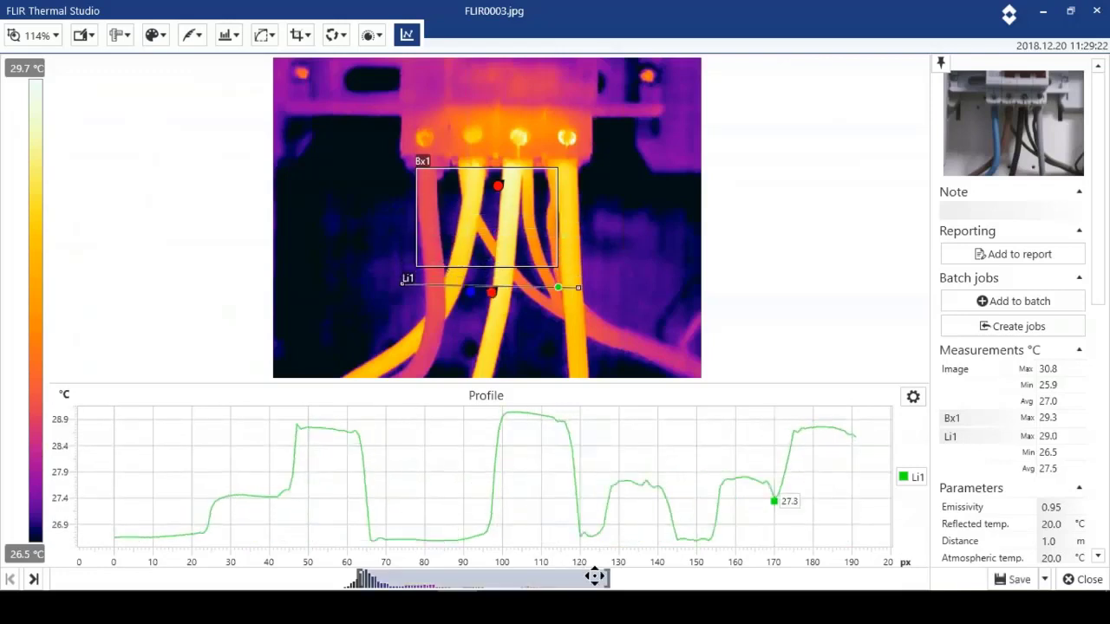
pyautogui.moveTo(602, 576); pyautogui.dragTo(567, 578)
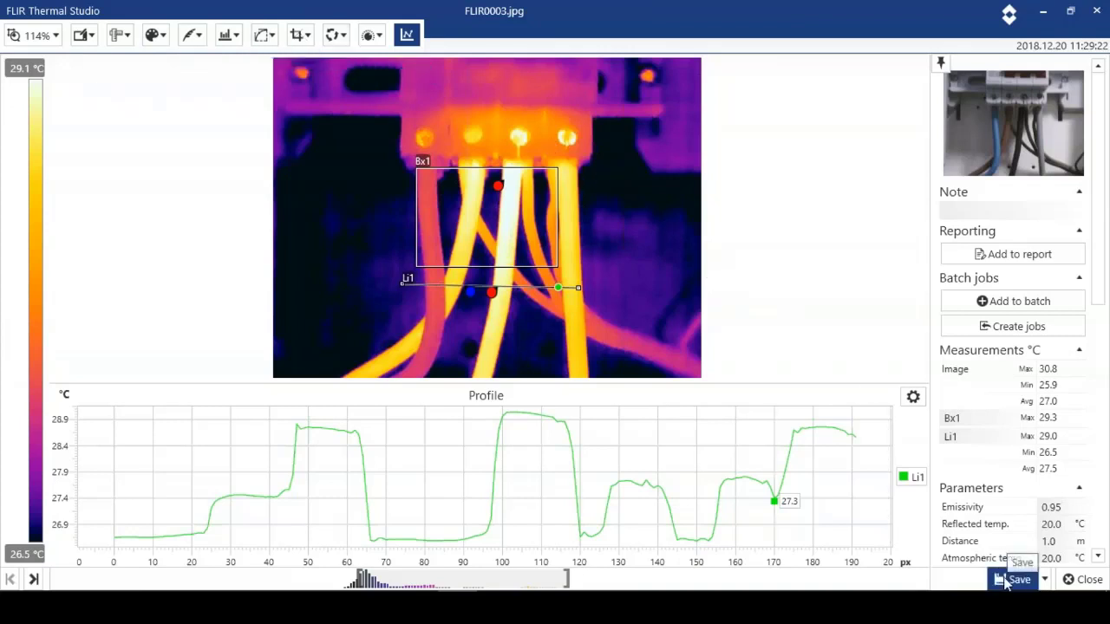
pyautogui.click(1075, 582)
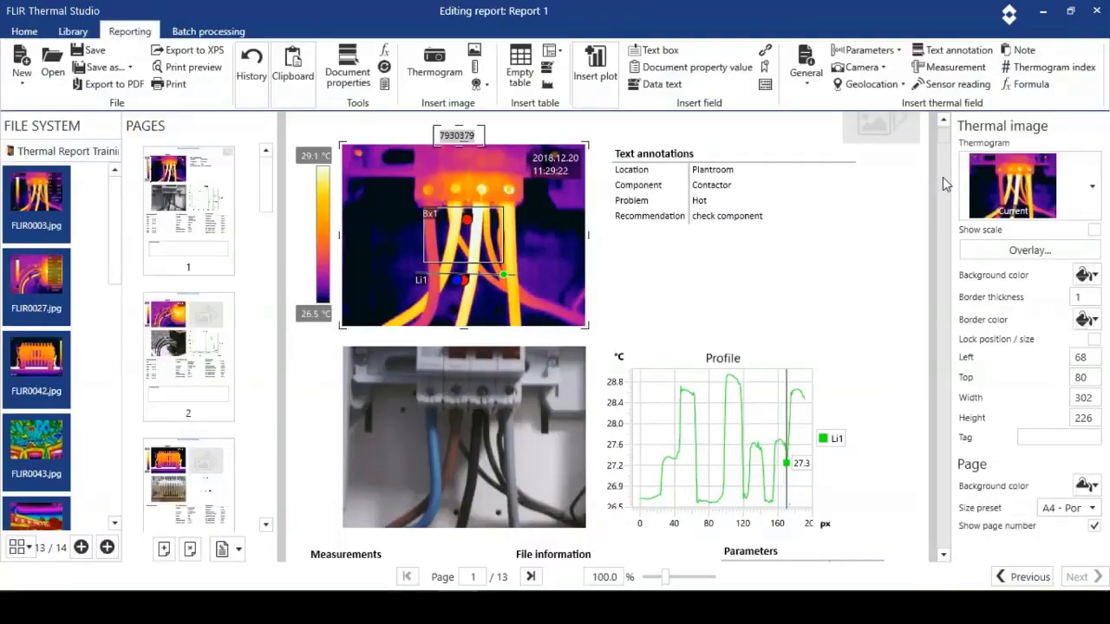
pyautogui.scroll(-10, 942, 195)
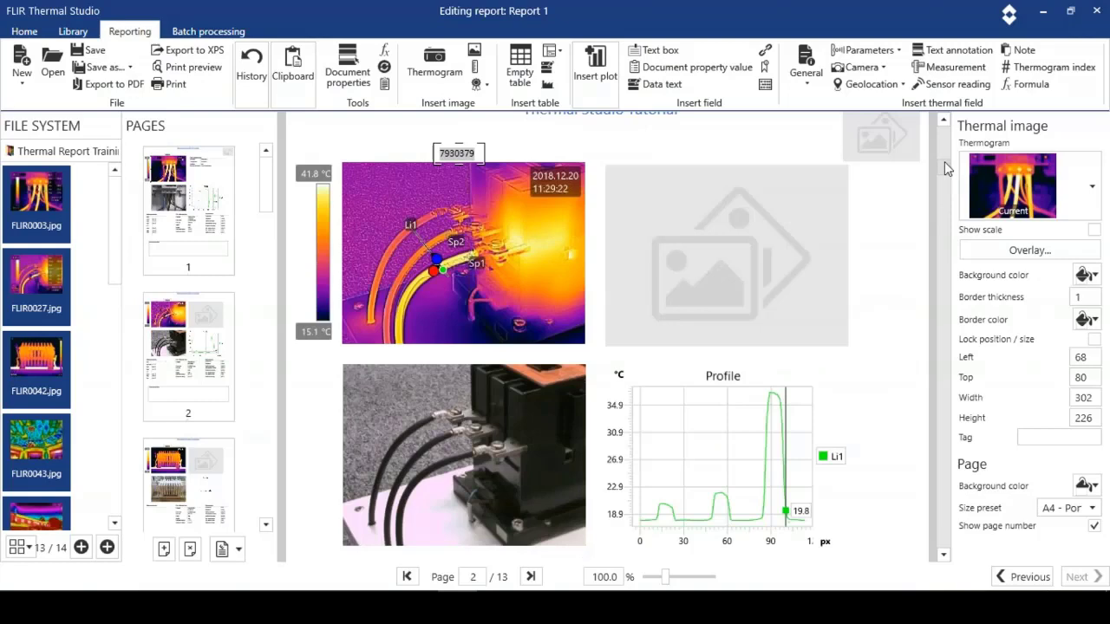
pyautogui.scroll(1, 944, 160)
pyautogui.scroll(-1, 943, 160)
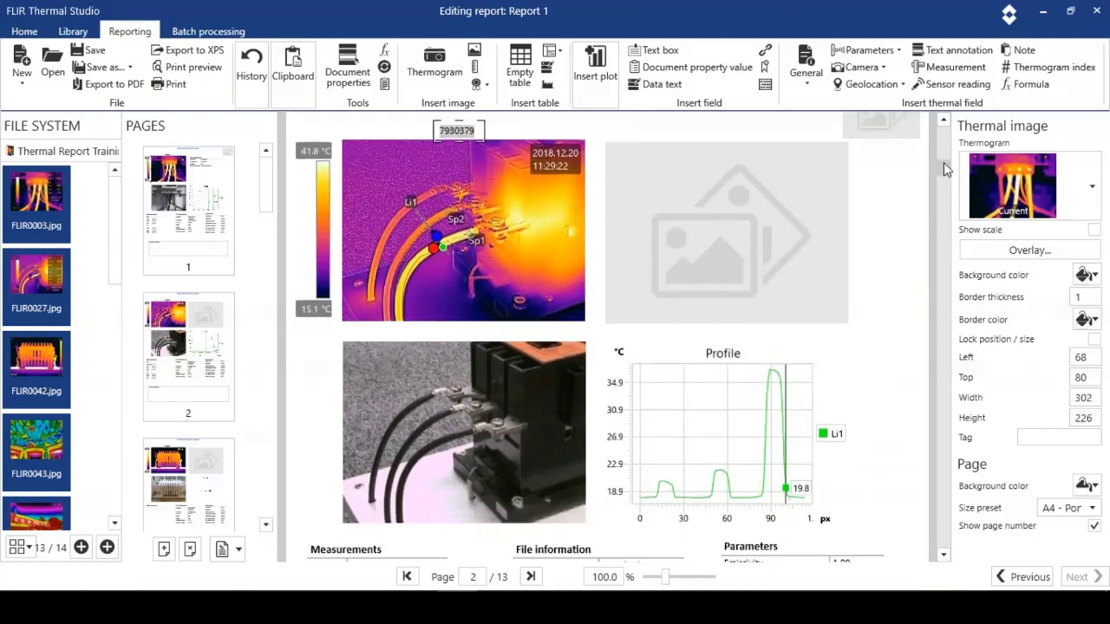
pyautogui.scroll(1, 944, 162)
pyautogui.scroll(5, 943, 155)
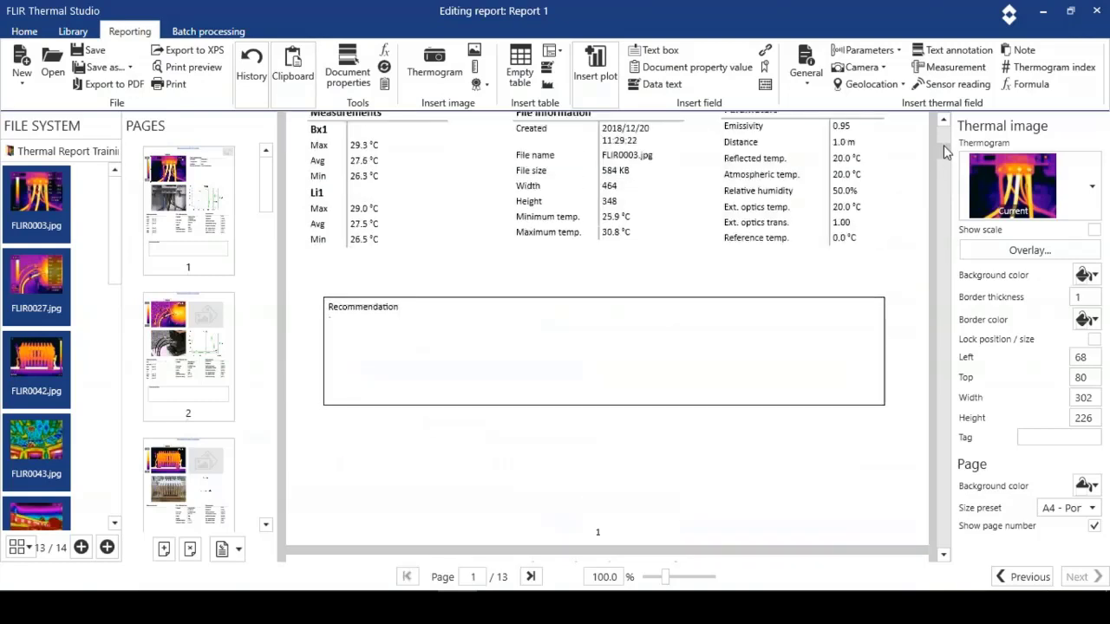
pyautogui.scroll(2, 944, 149)
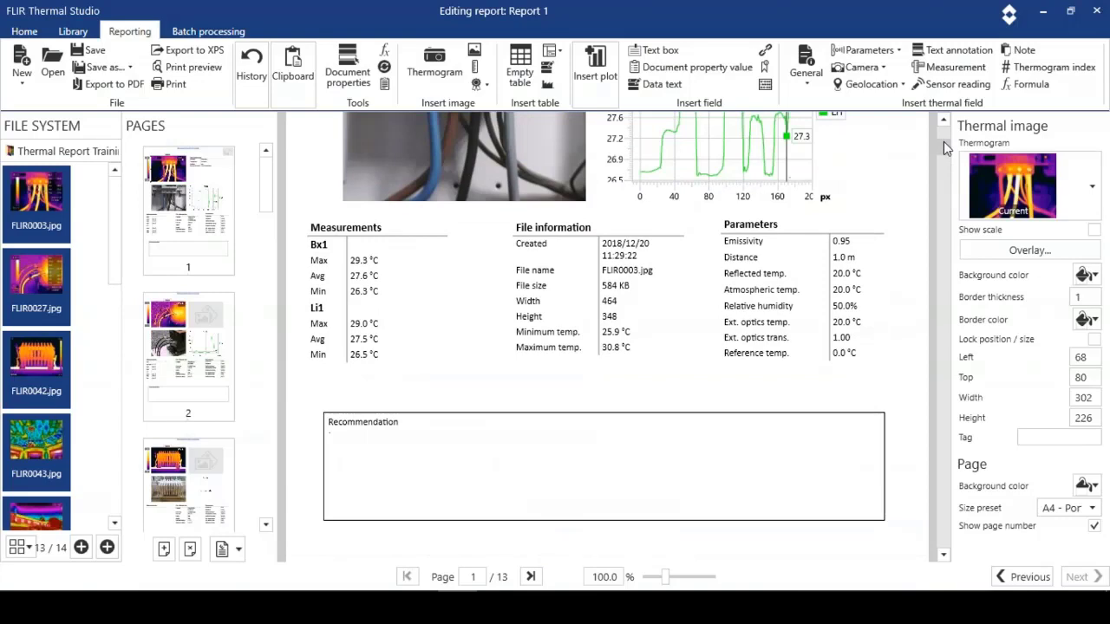
pyautogui.moveTo(943, 141); pyautogui.dragTo(945, 169)
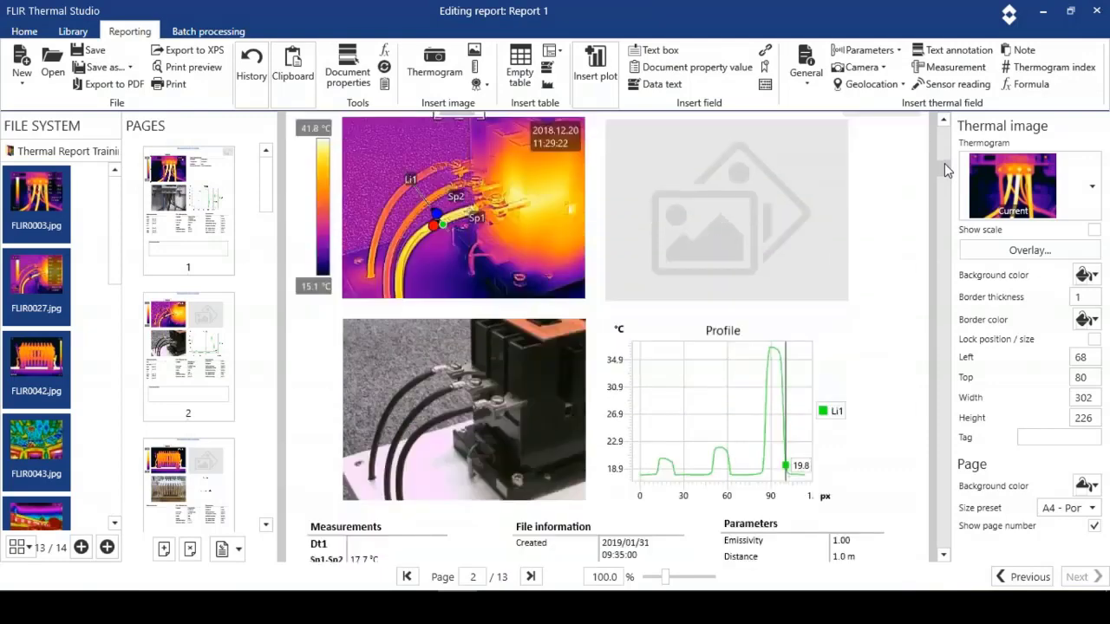
# Swap page 2's map for a top-right Text annotations table with the profile plot below it
pyautogui.rightClick(652, 182)
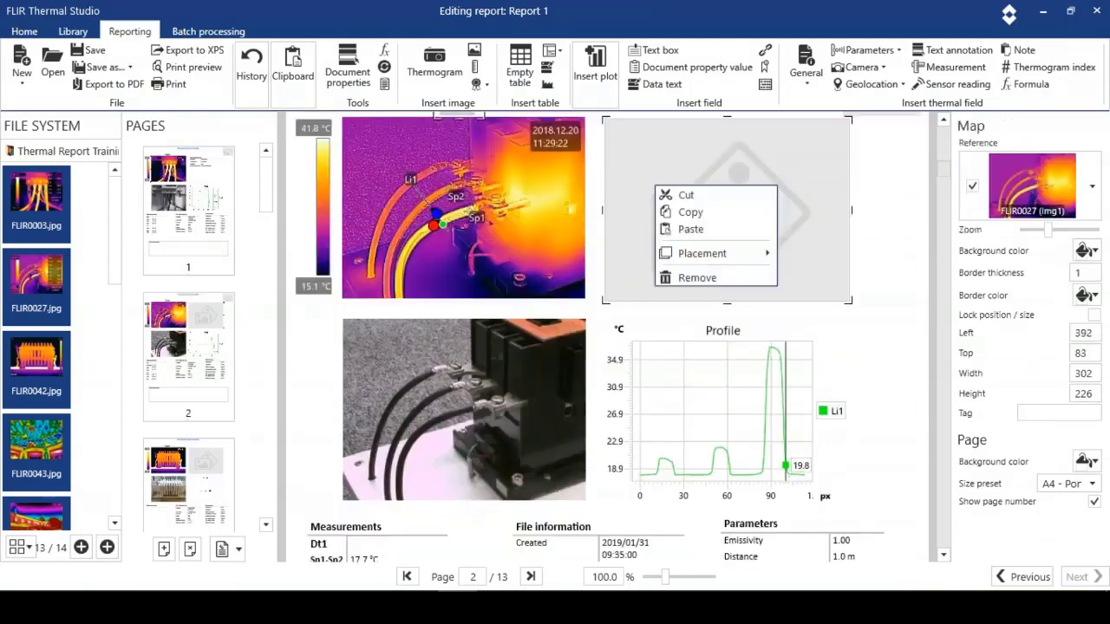
pyautogui.click(695, 279)
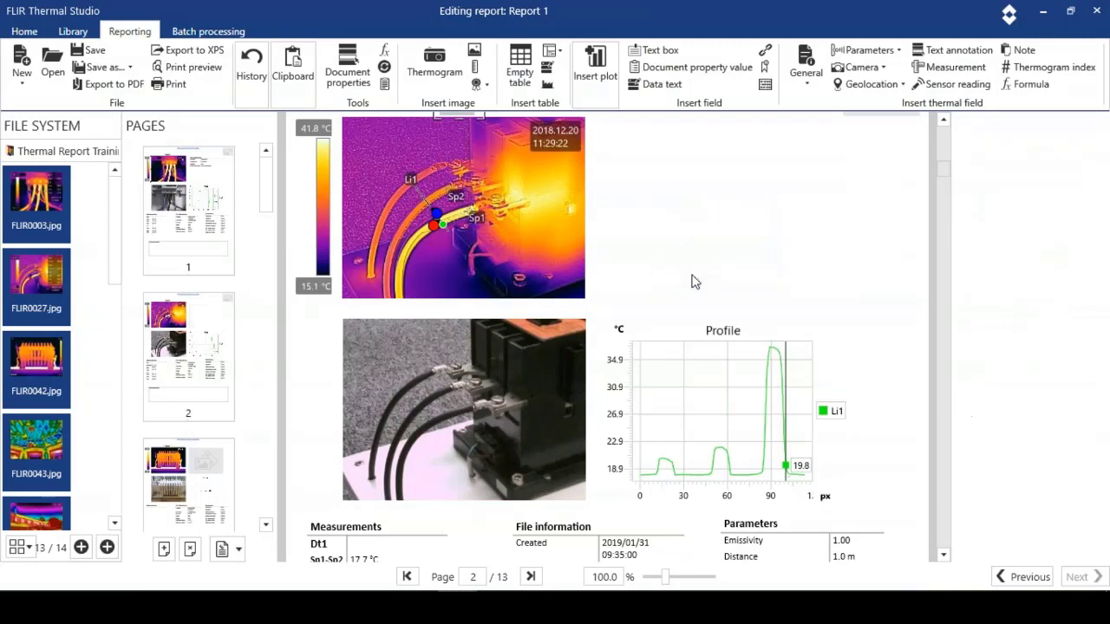
pyautogui.click(560, 51)
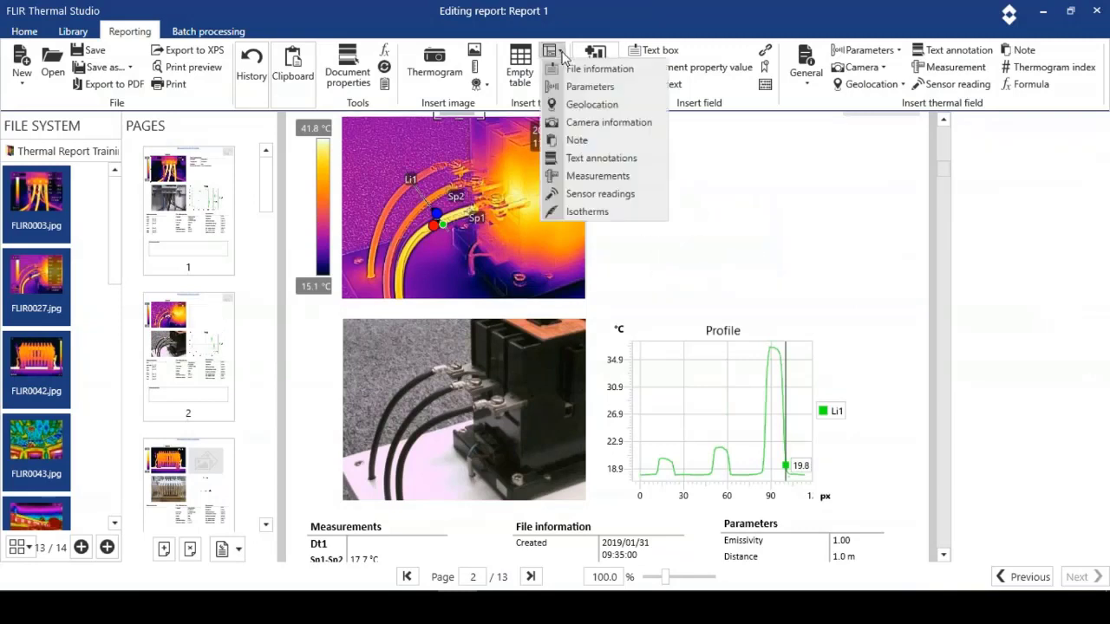
pyautogui.click(590, 159)
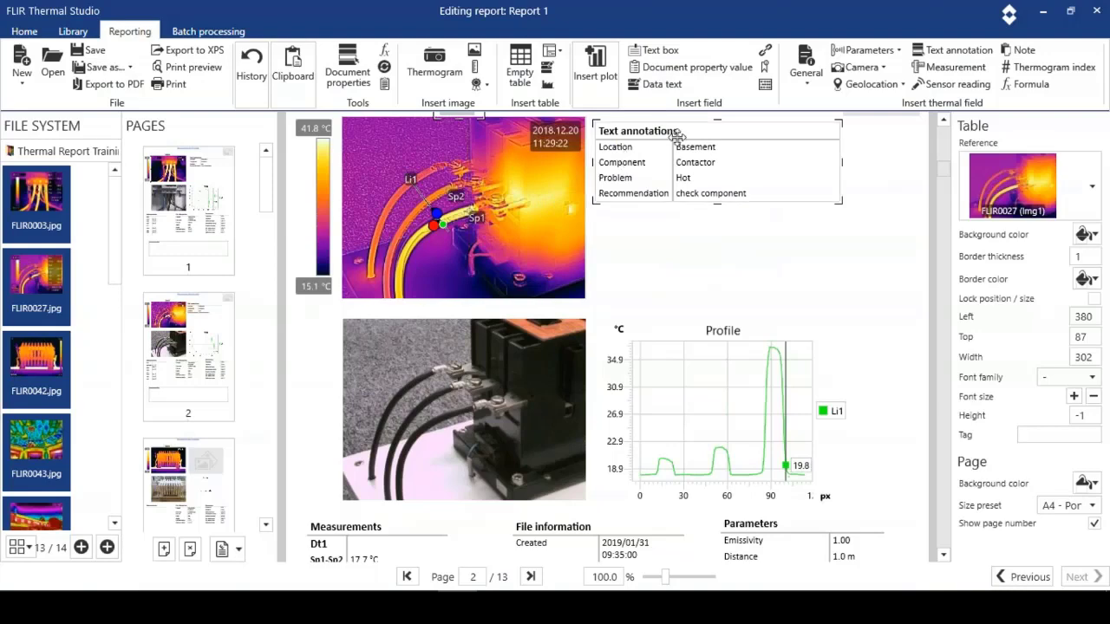
pyautogui.moveTo(687, 131); pyautogui.dragTo(711, 130)
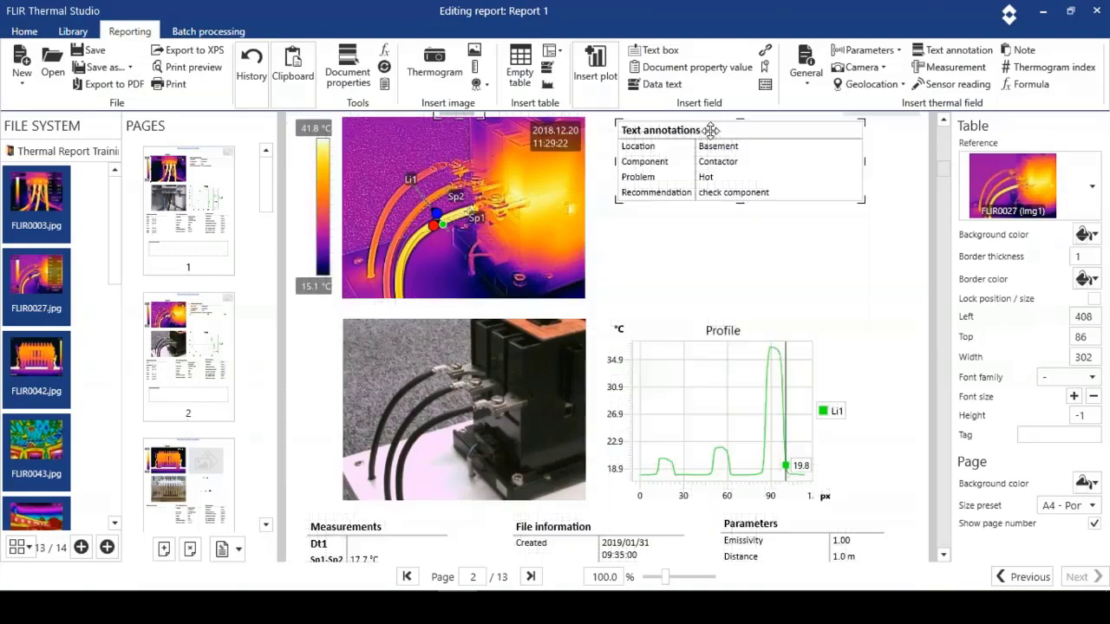
pyautogui.moveTo(713, 369); pyautogui.dragTo(760, 294)
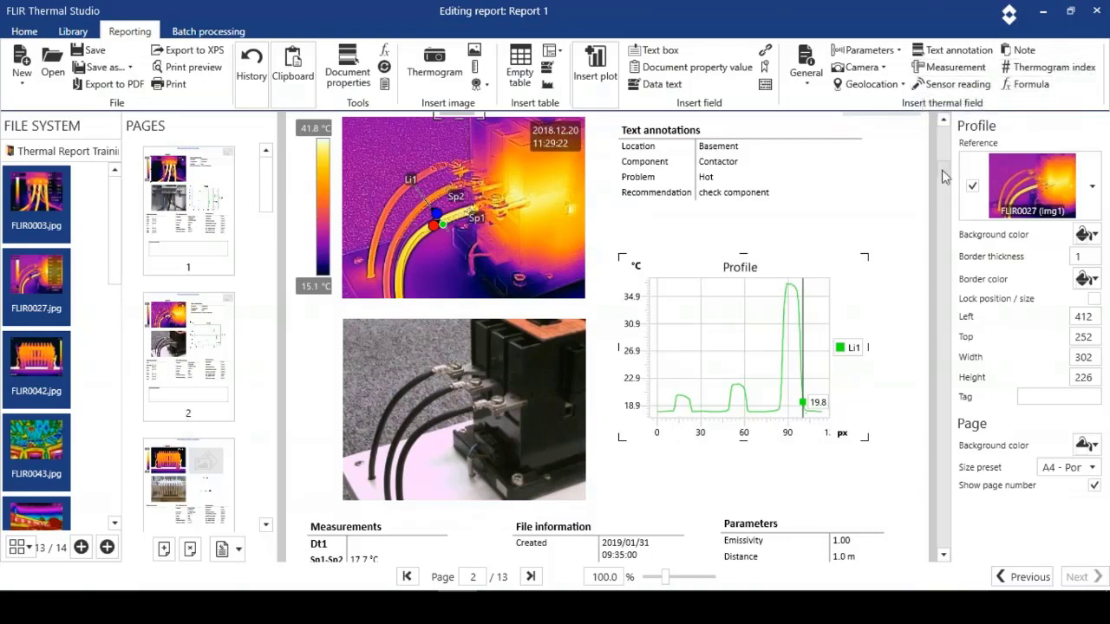
pyautogui.moveTo(945, 177); pyautogui.dragTo(948, 209)
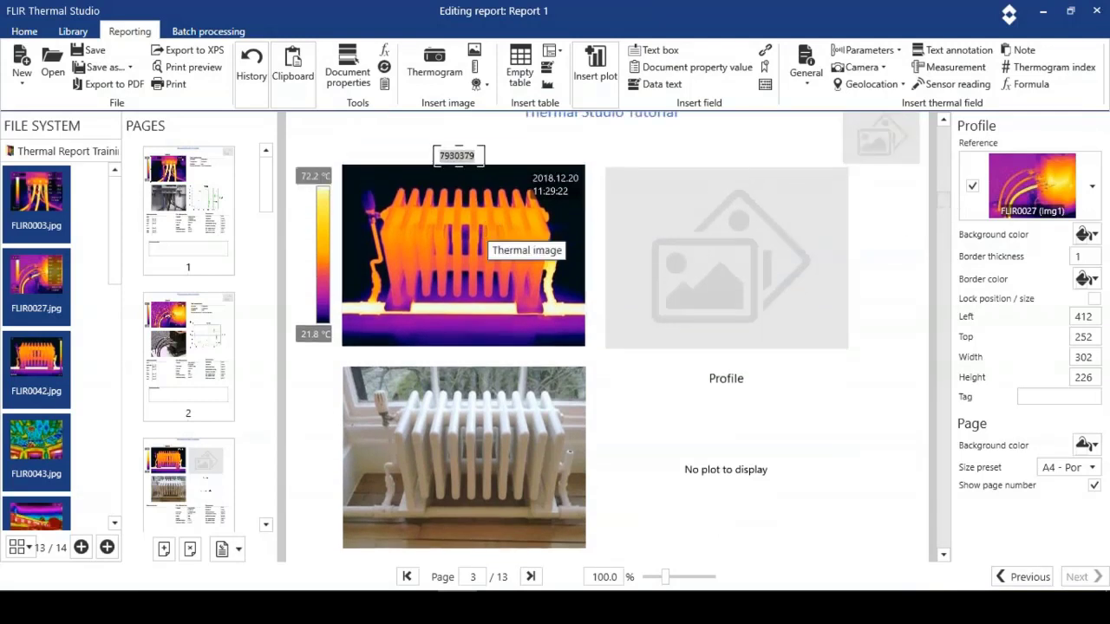
# Remove page 3's map and add a Li1 line measurement across the radiator thermogram
pyautogui.rightClick(717, 311)
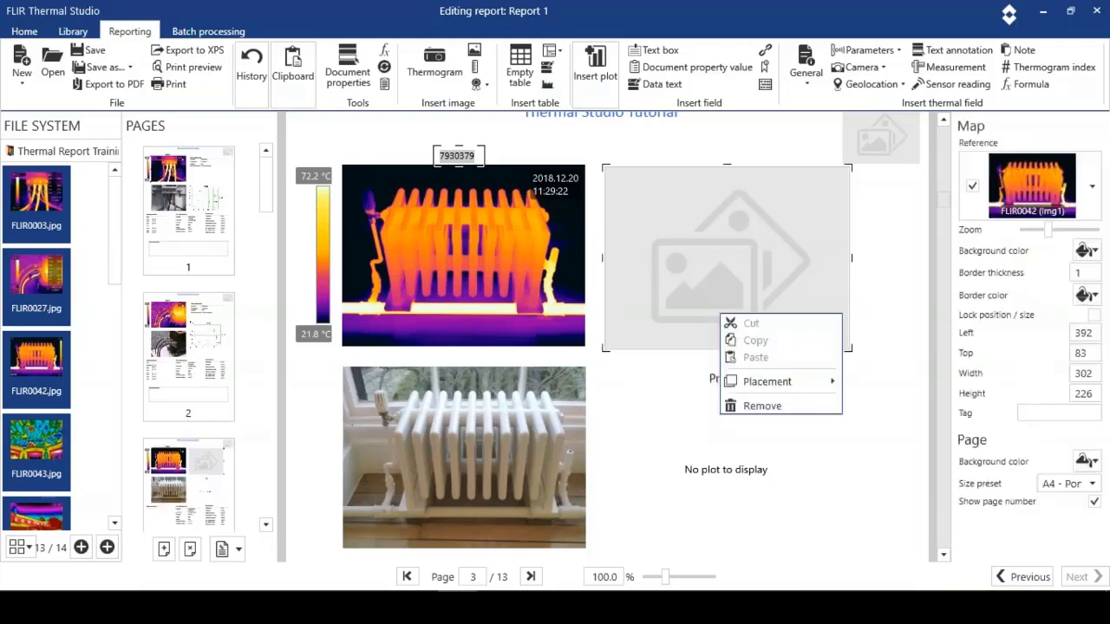
pyautogui.click(762, 406)
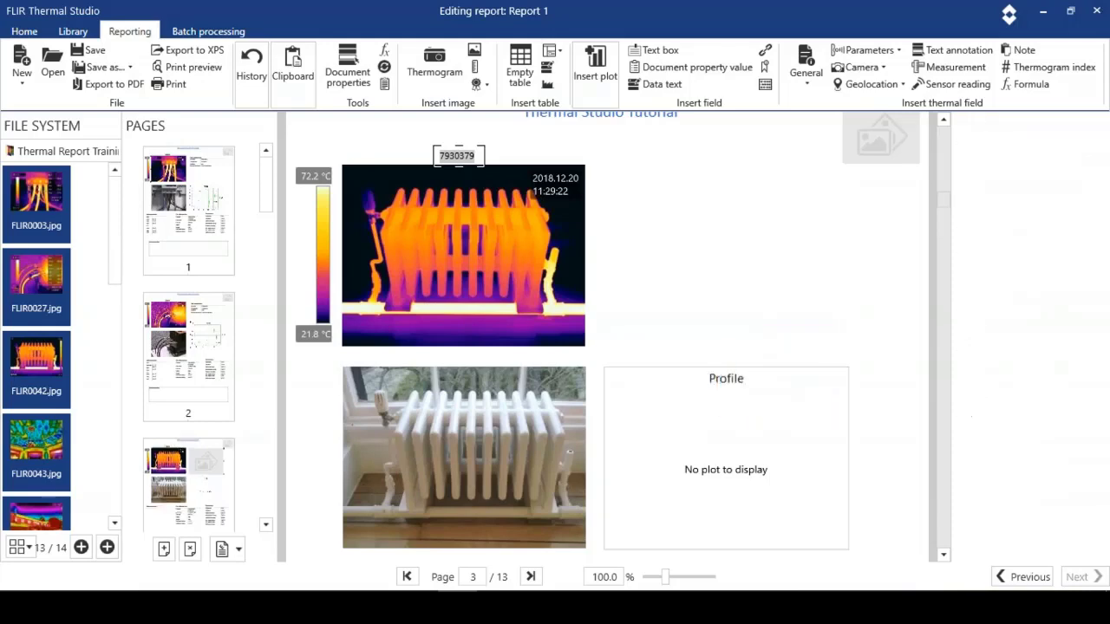
pyautogui.doubleClick(491, 273)
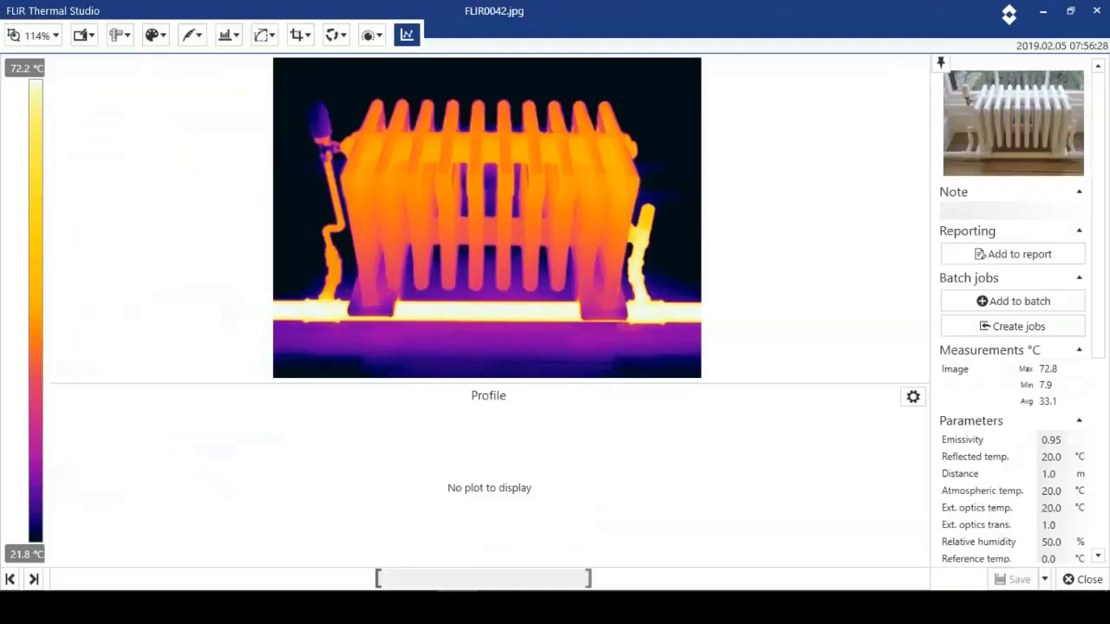
pyautogui.click(118, 35)
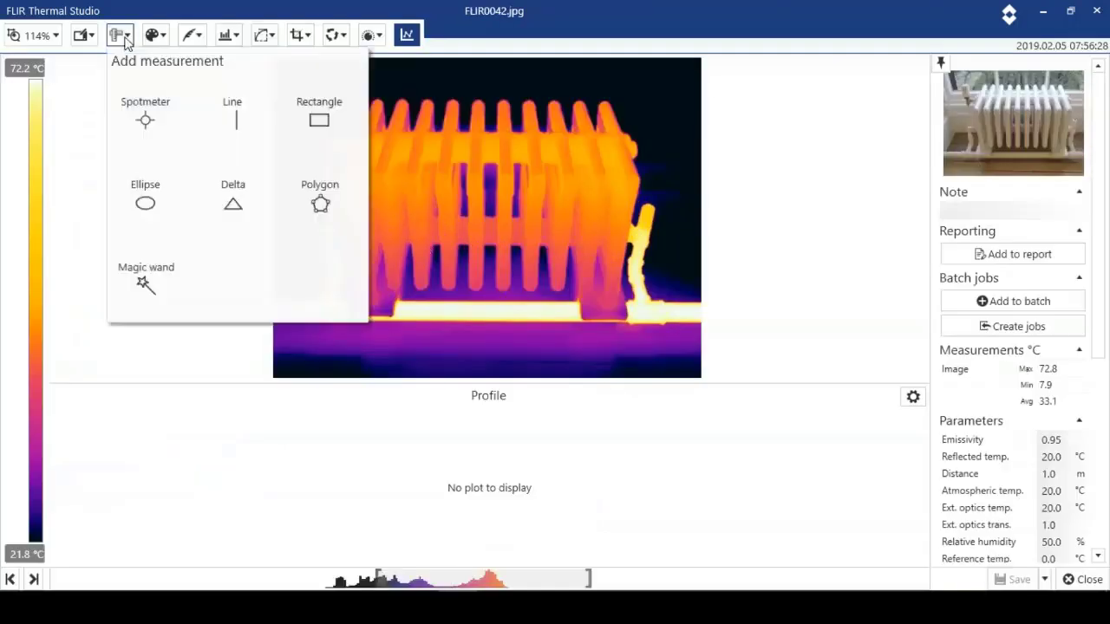
pyautogui.click(241, 124)
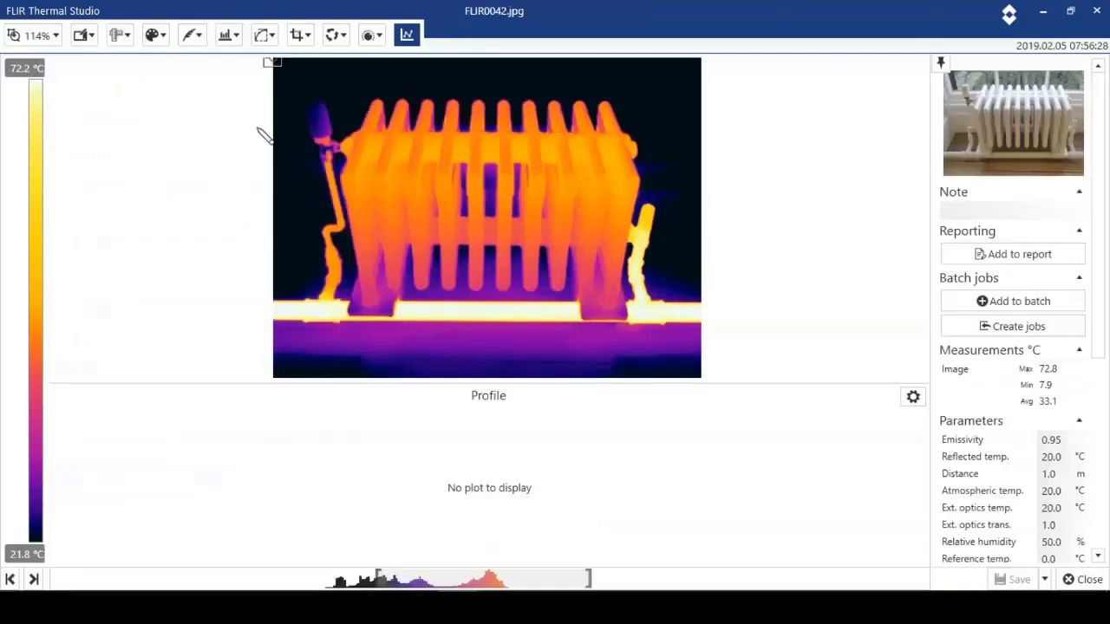
pyautogui.moveTo(355, 169); pyautogui.dragTo(601, 119)
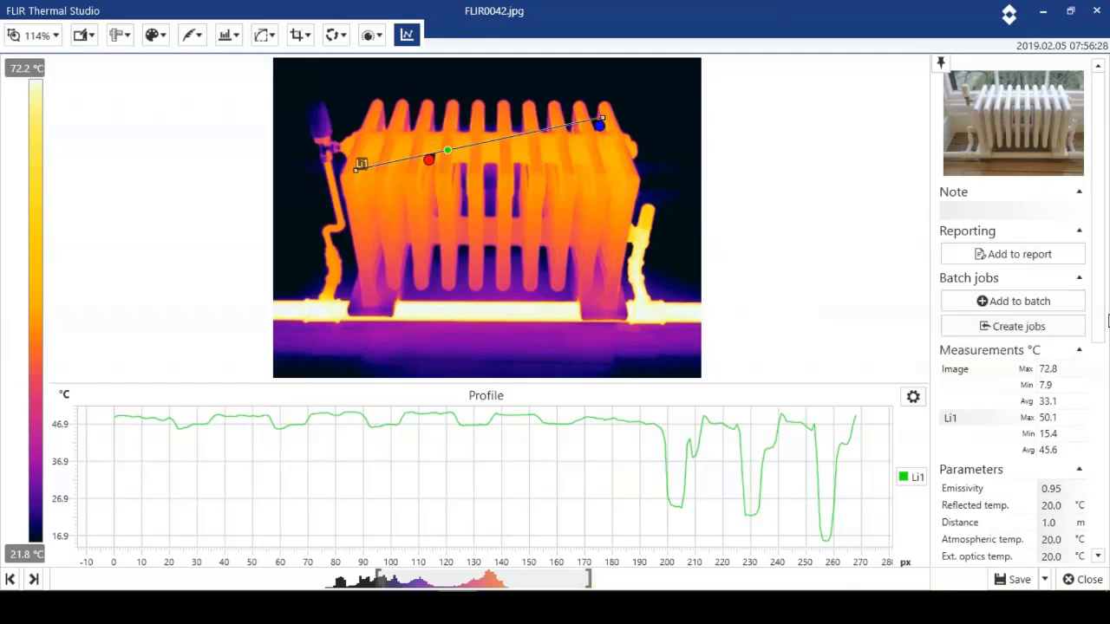
pyautogui.moveTo(1102, 310); pyautogui.dragTo(1108, 468)
pyautogui.scroll(2, 1066, 520)
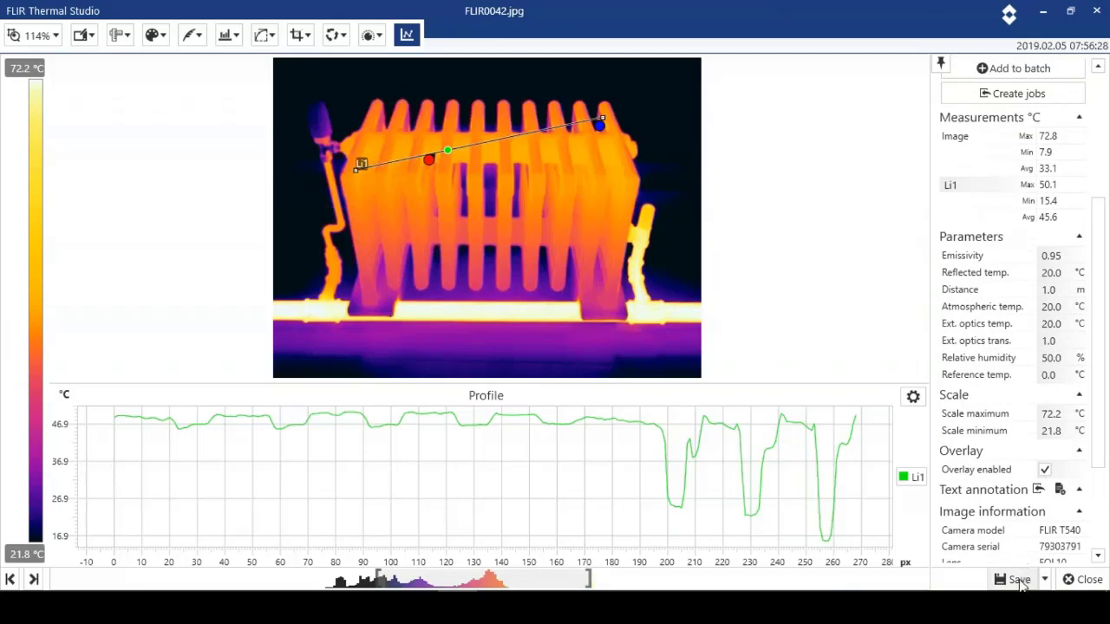
pyautogui.click(1084, 579)
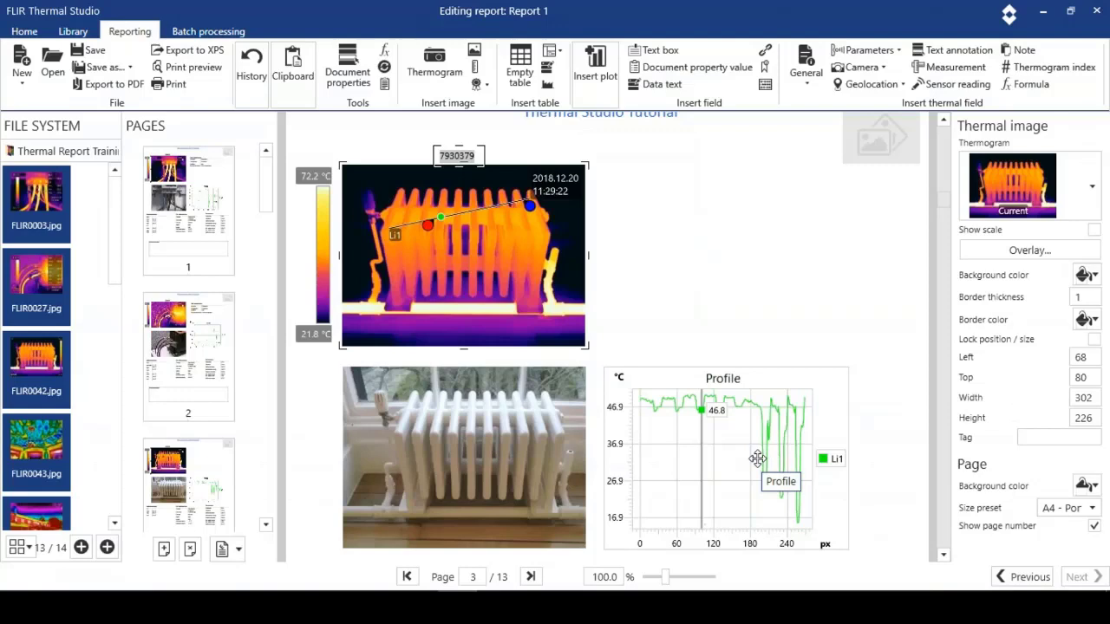
# Move page 3's Li1 profile plot up beside the thermogram and continue to page 5
pyautogui.moveTo(757, 459); pyautogui.dragTo(780, 301)
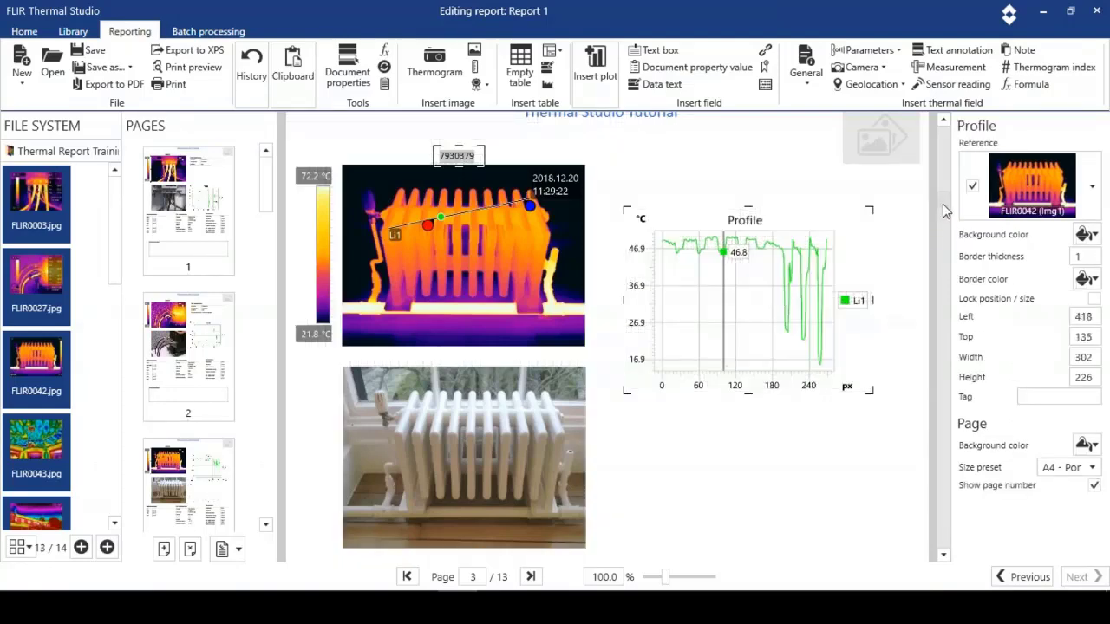
pyautogui.moveTo(945, 211); pyautogui.dragTo(951, 276)
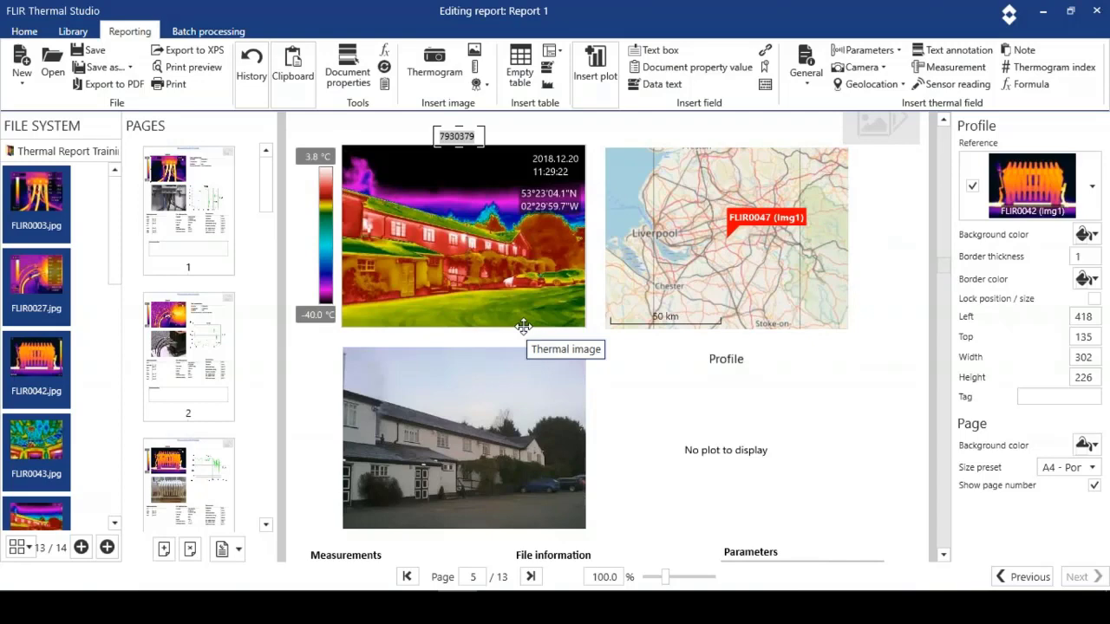
# Zoom page 5's map to 100 m scale around the FLIR0047 site on Warrington Road
pyautogui.click(660, 263)
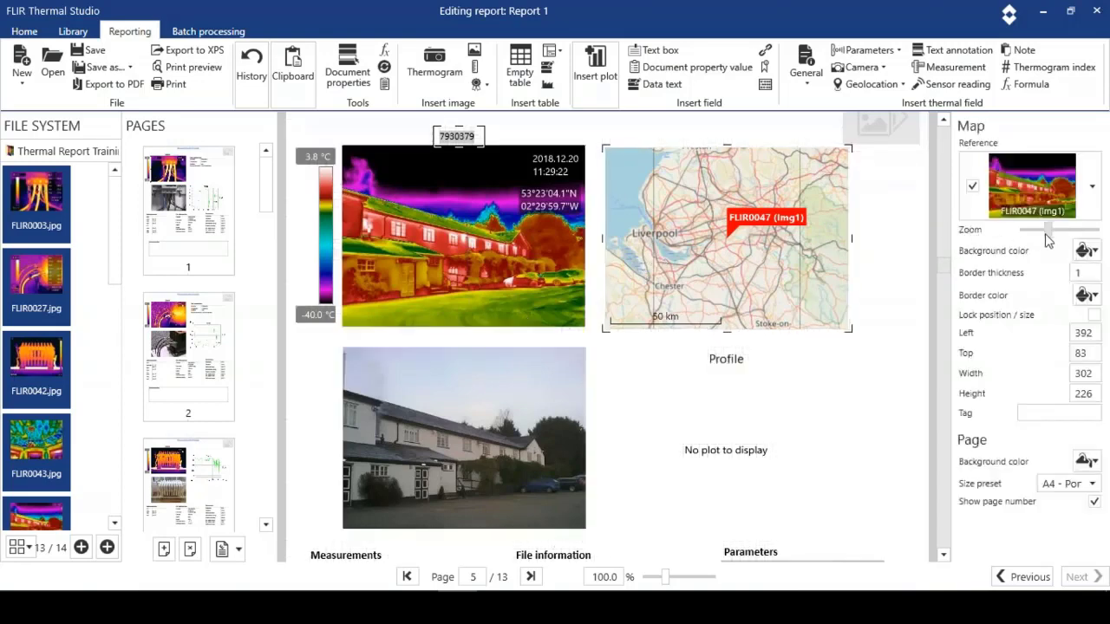
pyautogui.moveTo(1051, 239); pyautogui.dragTo(1090, 238)
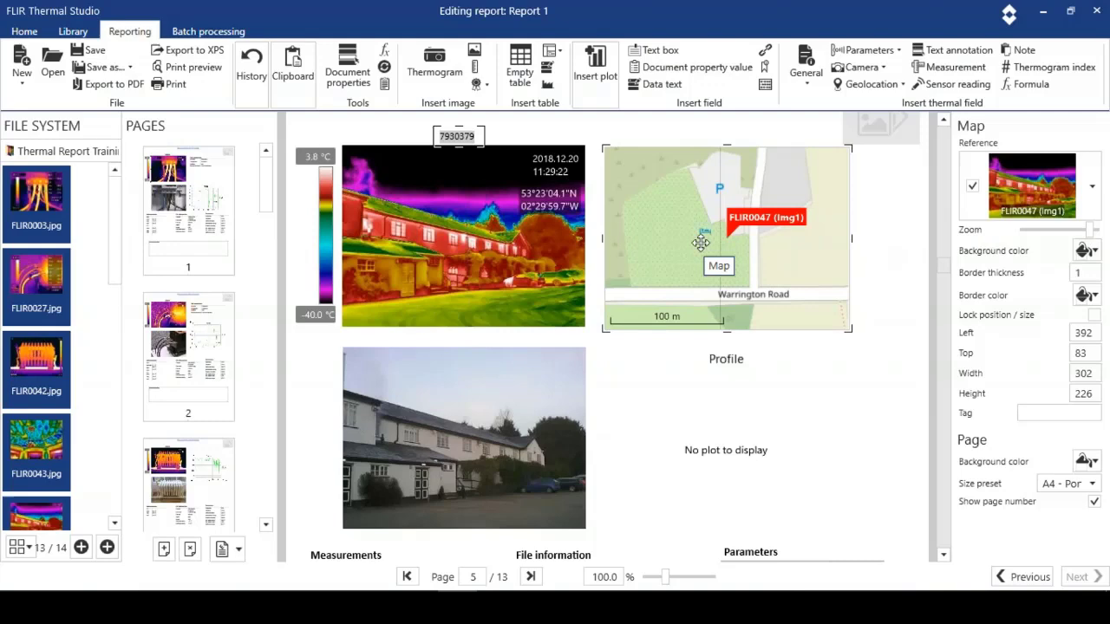
# Open FLIR0047.jpg for editing and draw a Li1 line measurement across the house front
pyautogui.doubleClick(573, 243)
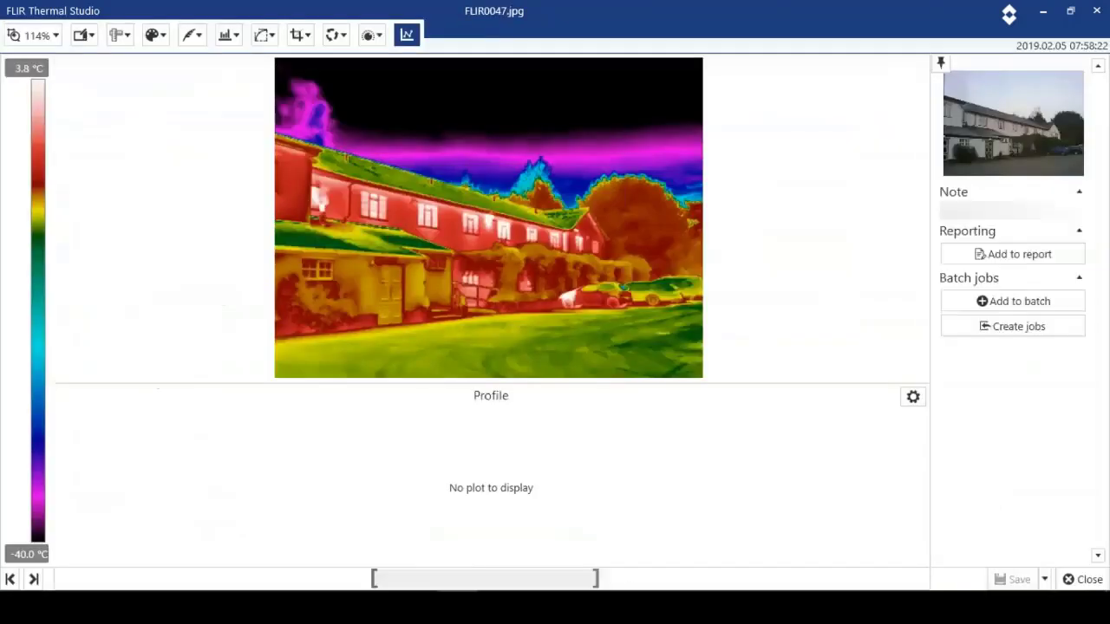
pyautogui.click(122, 34)
pyautogui.click(235, 118)
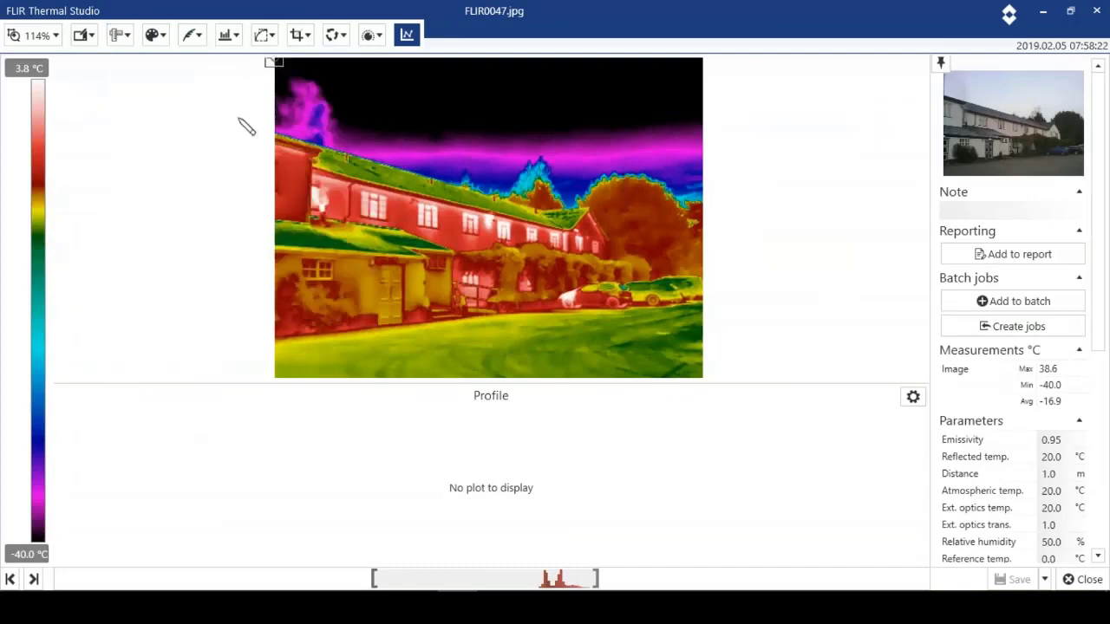
pyautogui.moveTo(323, 186); pyautogui.dragTo(562, 237)
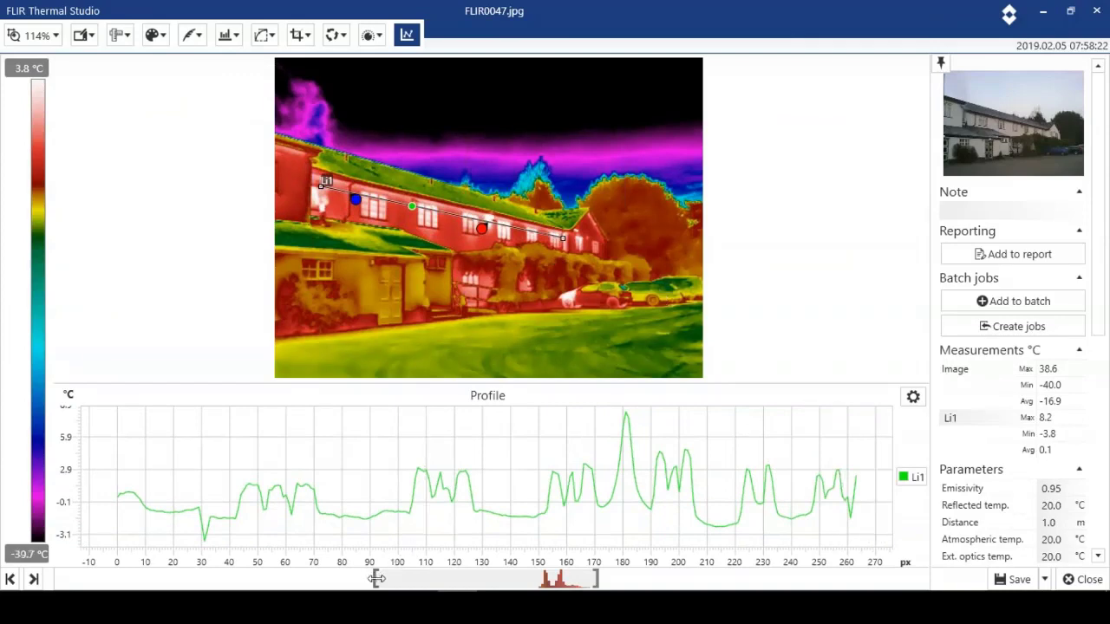
# Raise the scale minimum to -30.8 °C and realign the MSX fusion overlay with the photo
pyautogui.moveTo(376, 579); pyautogui.dragTo(417, 581)
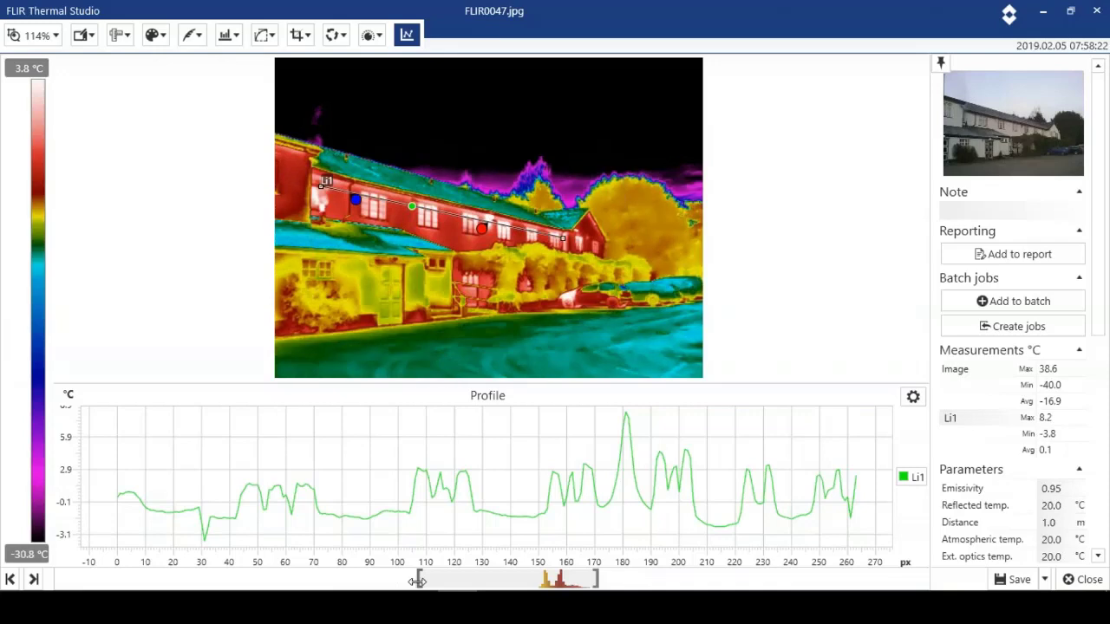
pyautogui.click(371, 36)
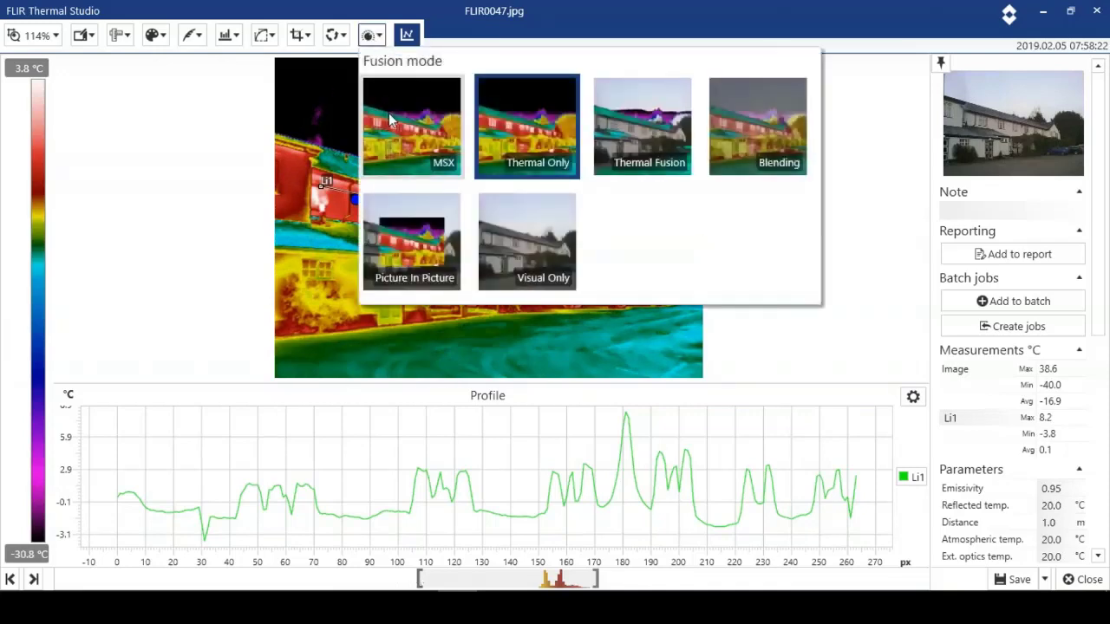
pyautogui.click(389, 113)
pyautogui.click(695, 292)
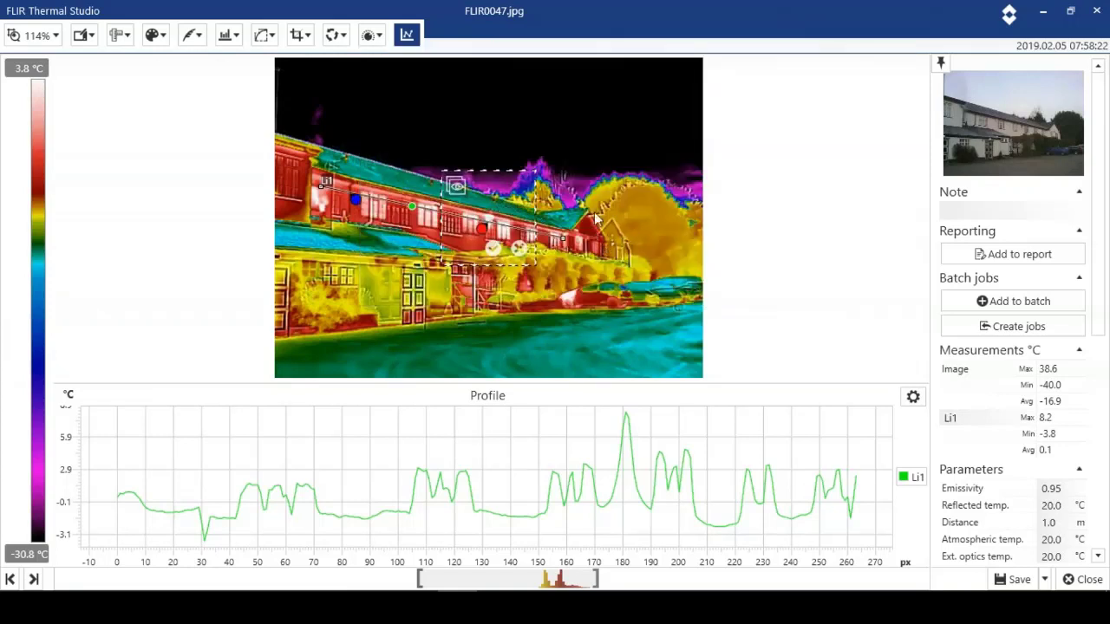
pyautogui.moveTo(500, 204); pyautogui.dragTo(553, 225)
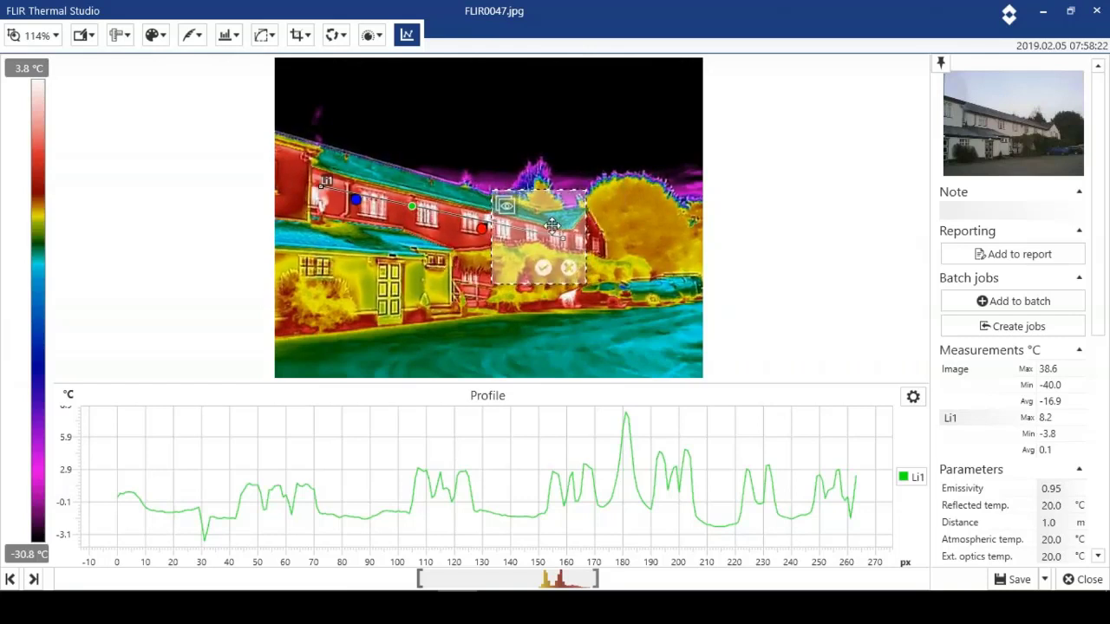
pyautogui.click(544, 270)
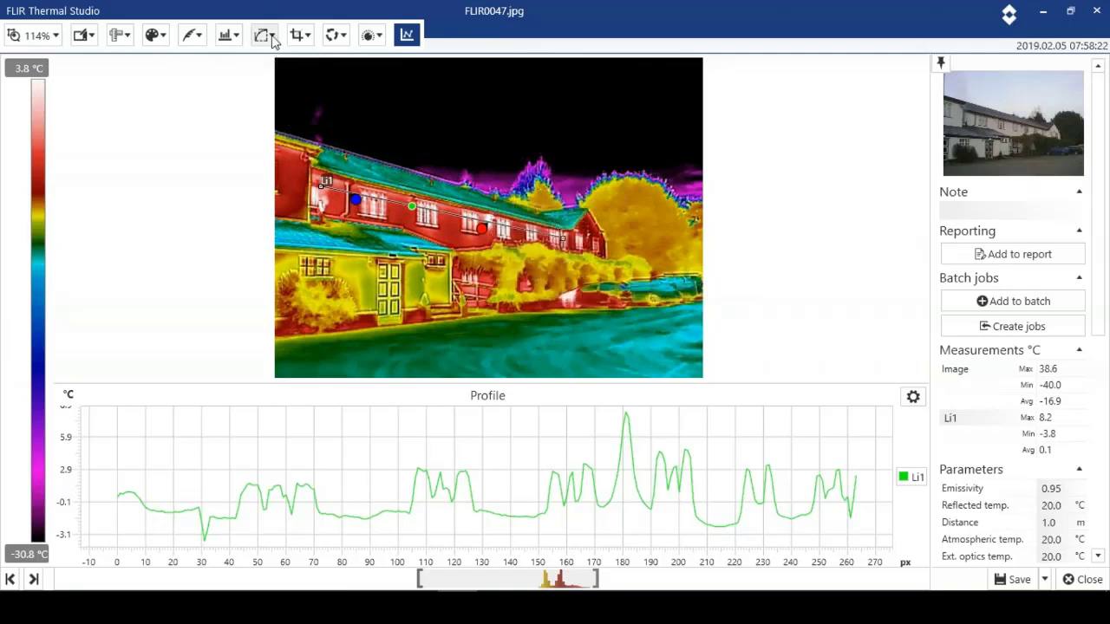
# Rotate the FLIR0047 thermogram 1.42° to level it, save it and close the editor
pyautogui.click(342, 38)
pyautogui.moveTo(474, 97)
pyautogui.mouseDown()
pyautogui.moveTo(456, 101)
pyautogui.moveTo(488, 101)
pyautogui.moveTo(478, 102)
pyautogui.mouseUp()
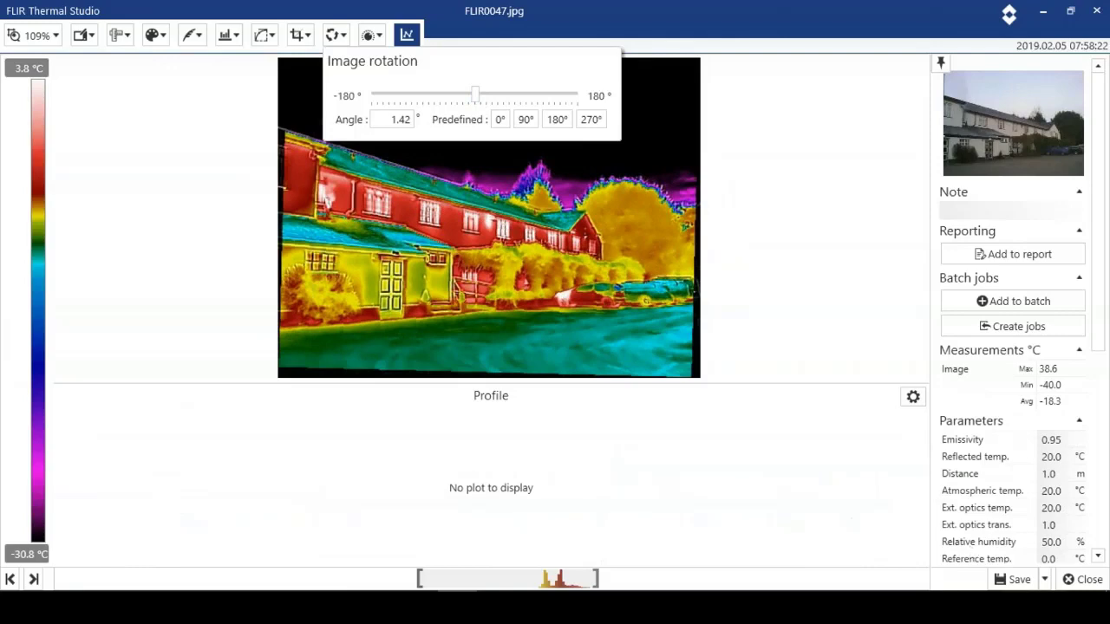
pyautogui.click(1019, 580)
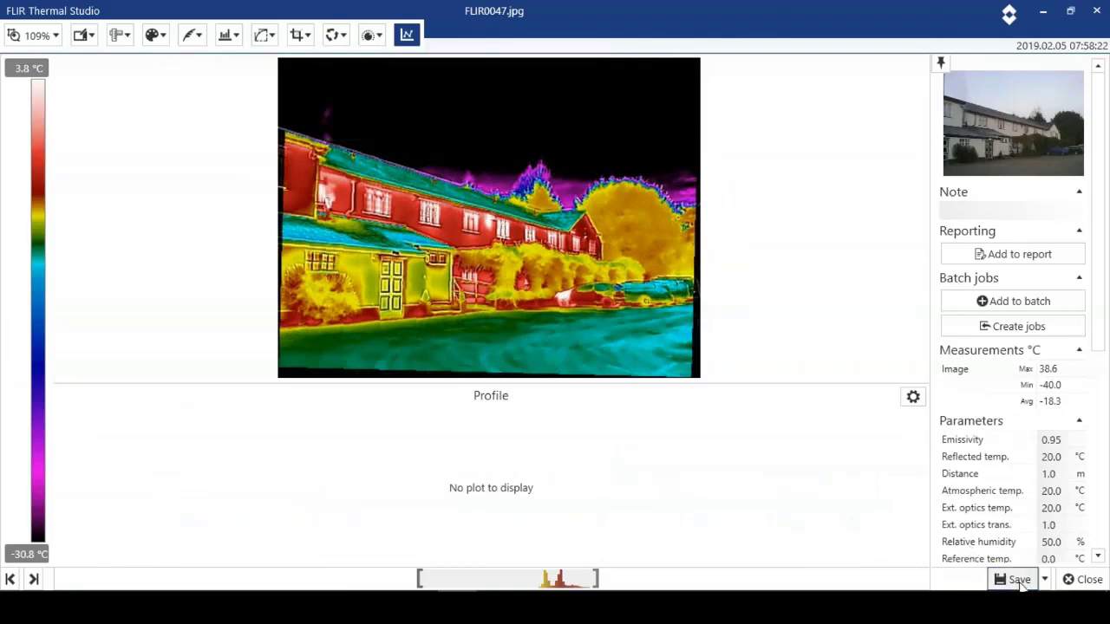
pyautogui.click(1083, 579)
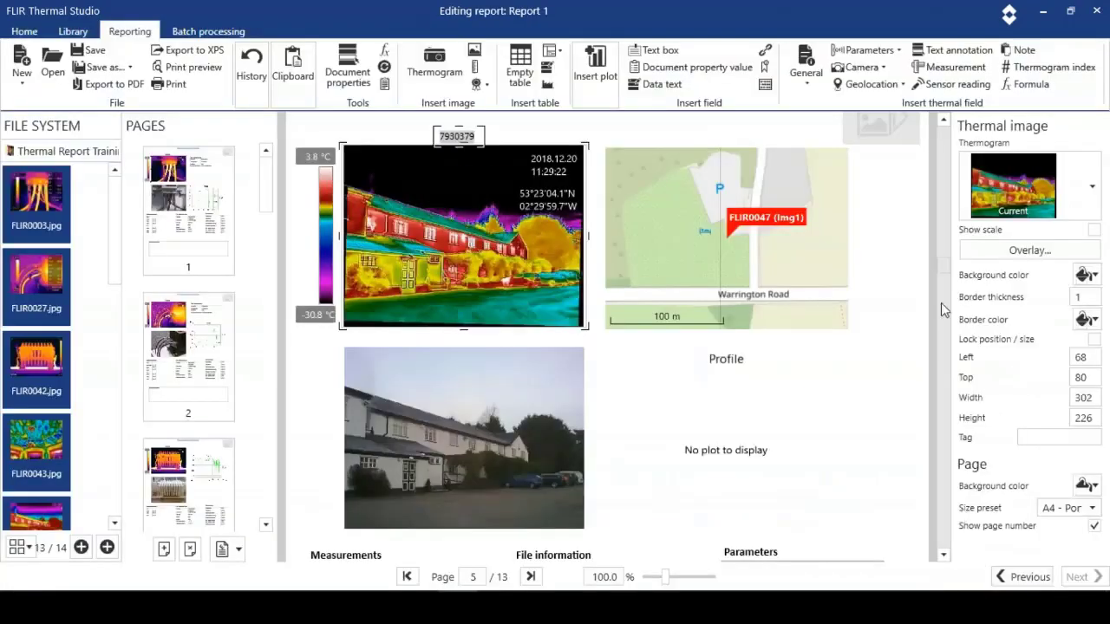
# Scroll to page 7 and delete the empty Profile plot for FLIR0057
pyautogui.moveTo(943, 274); pyautogui.dragTo(946, 338)
pyautogui.click(758, 326)
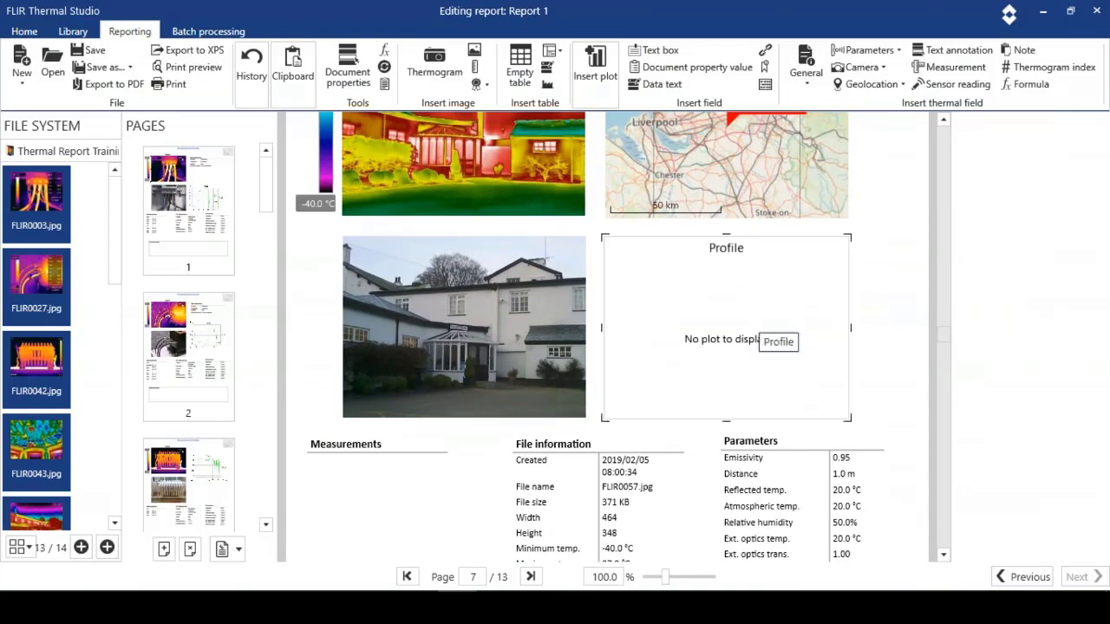
pyautogui.rightClick(760, 323)
pyautogui.click(784, 415)
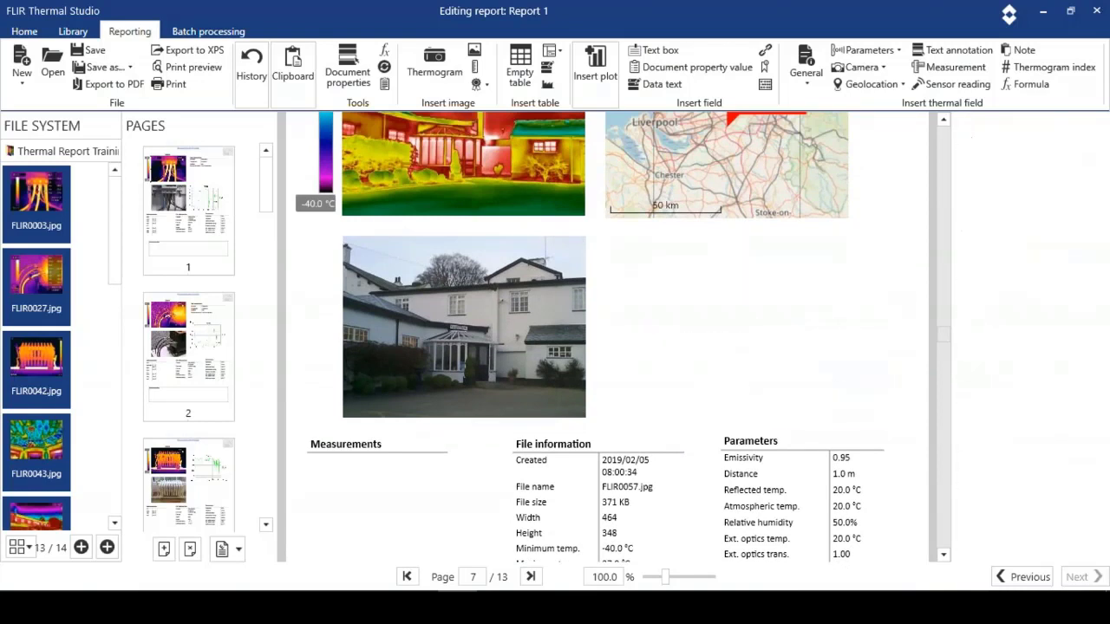
pyautogui.click(560, 51)
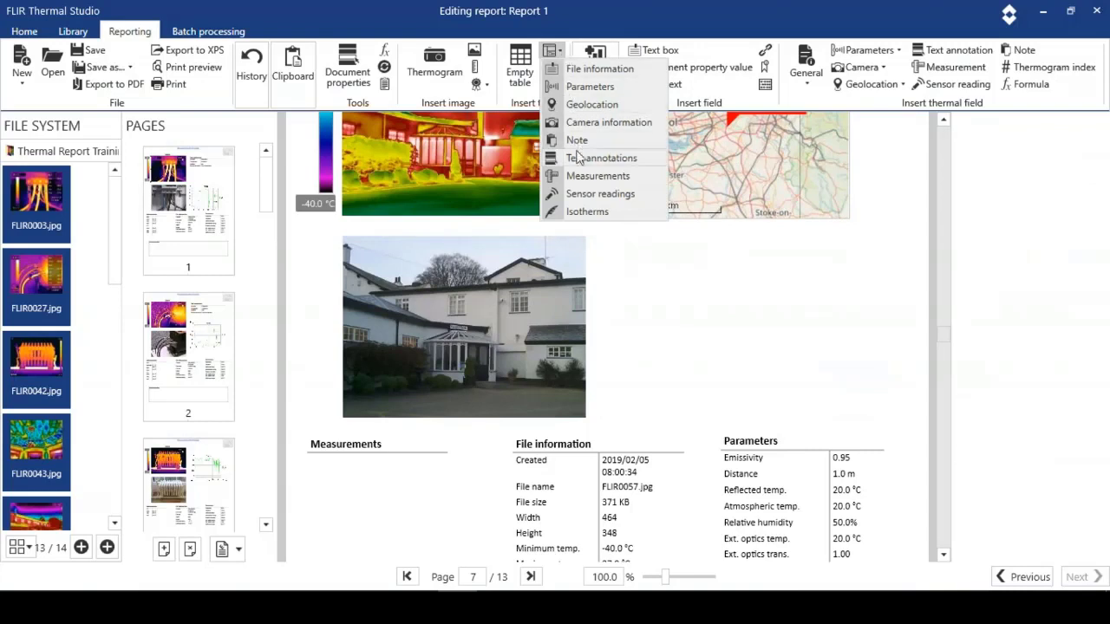
# Insert a Geolocation table on page 7 and place it right of the visual photo
pyautogui.click(593, 105)
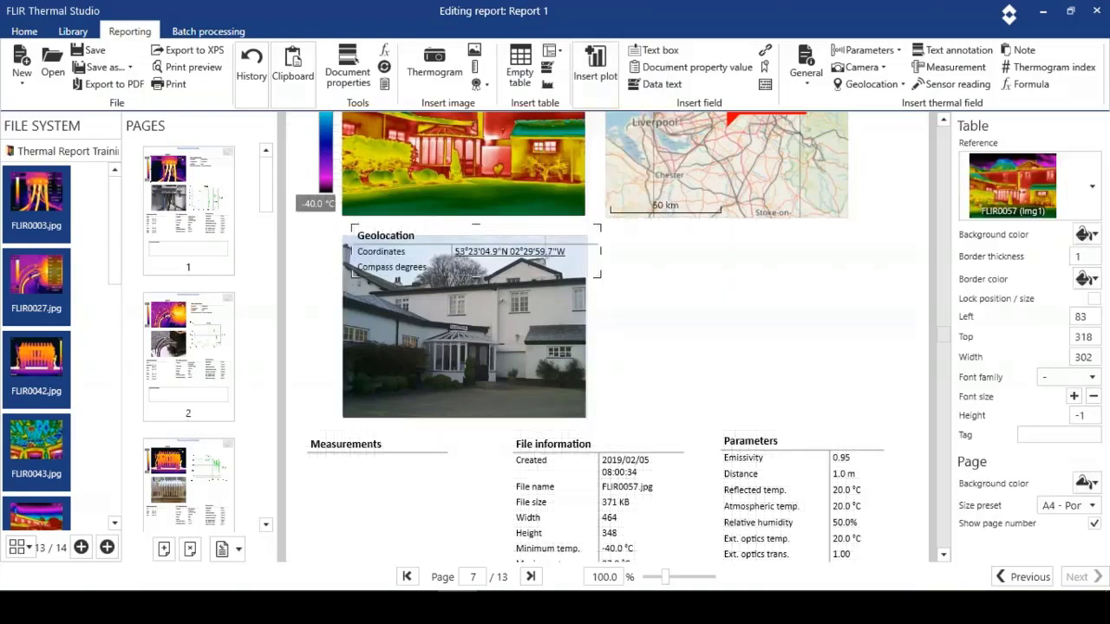
pyautogui.moveTo(362, 259); pyautogui.dragTo(608, 269)
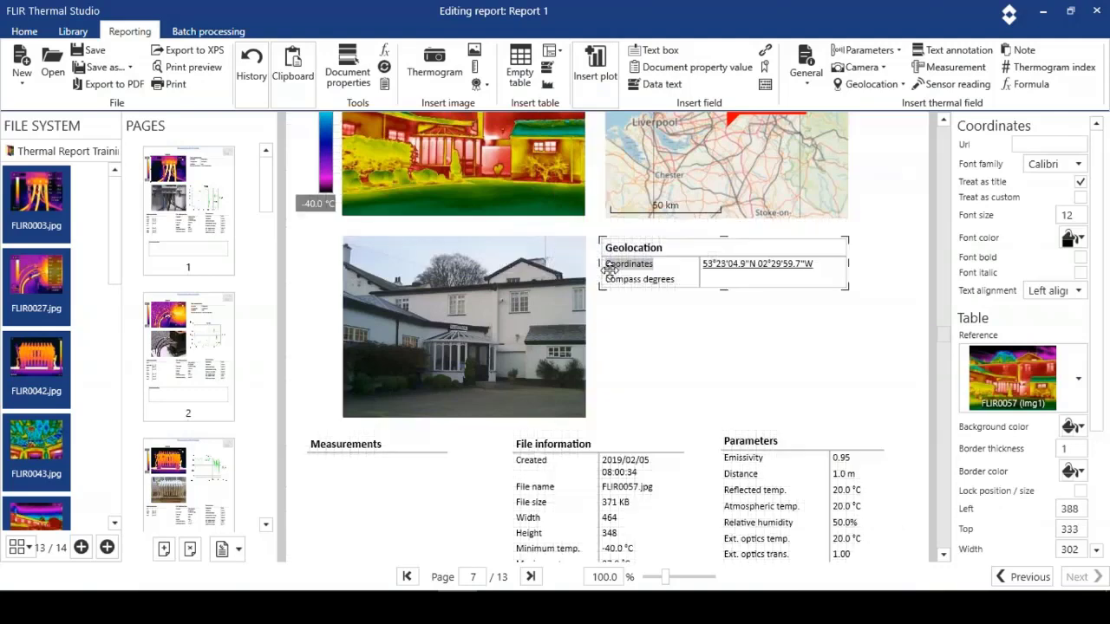
pyautogui.moveTo(944, 332); pyautogui.dragTo(948, 383)
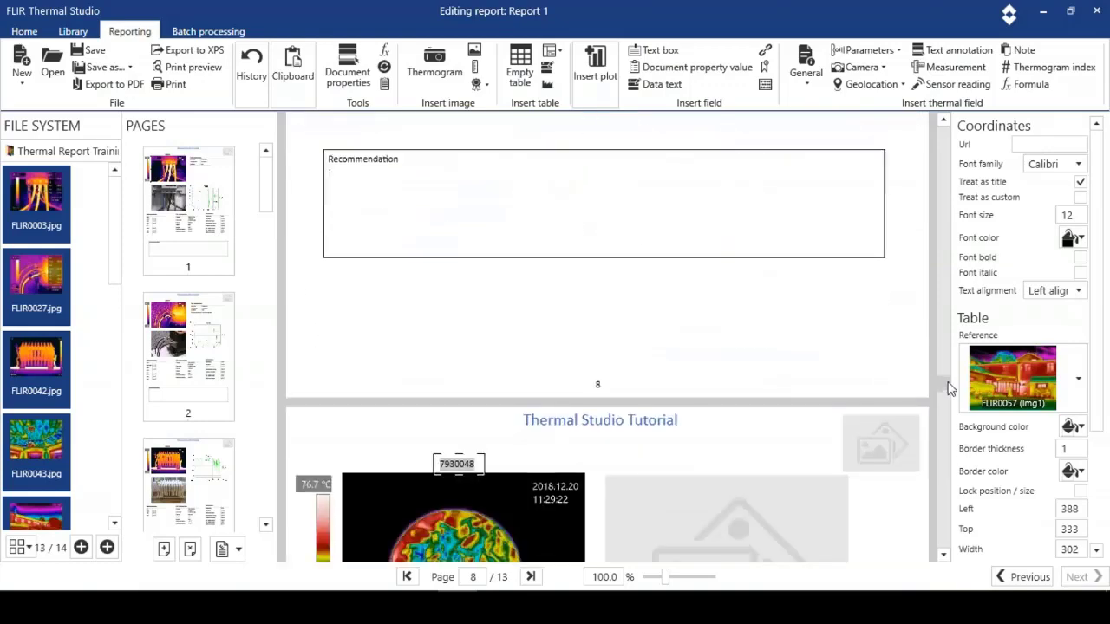
# Load the ITC logo from Documents > FLIR > Thermal Report Training into the page 1 logo placeholder
pyautogui.scroll(-1, 950, 389)
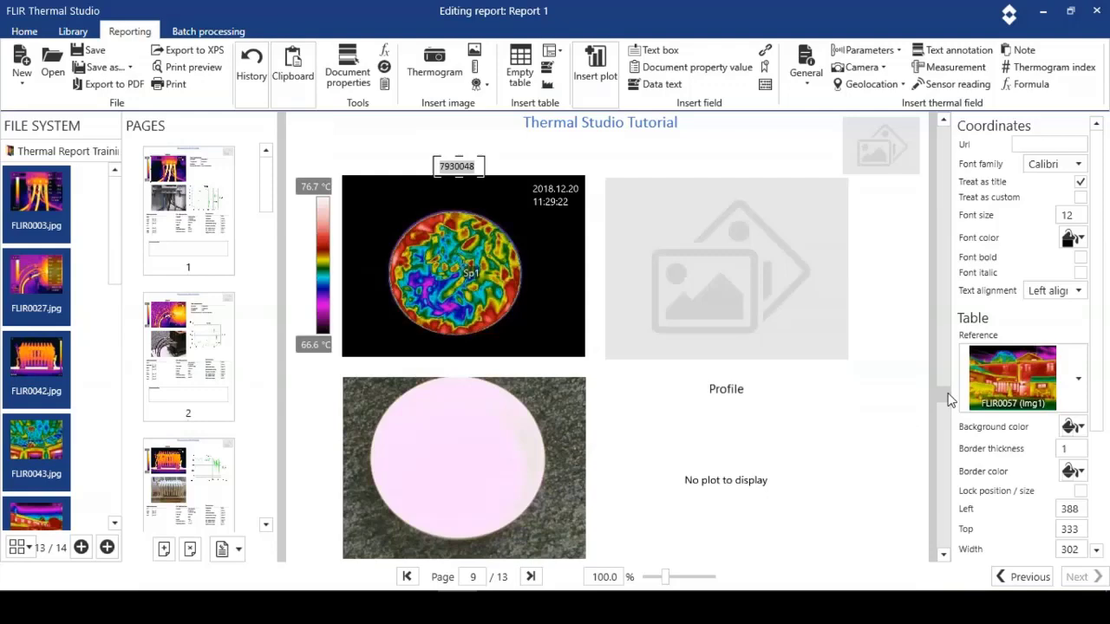
pyautogui.moveTo(947, 399); pyautogui.dragTo(943, 135)
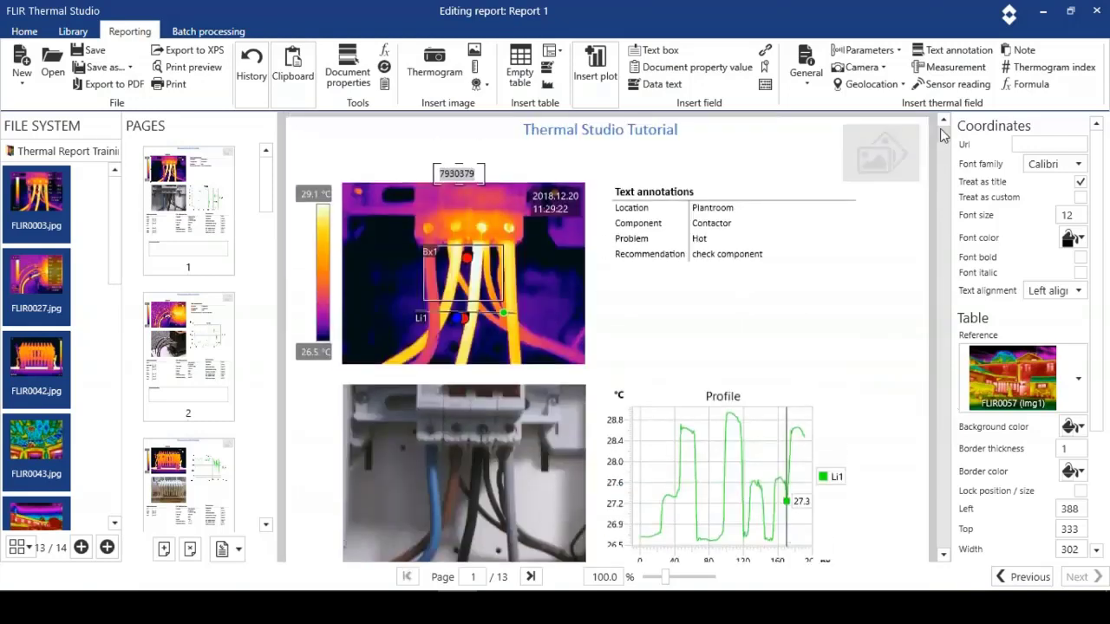
pyautogui.click(891, 148)
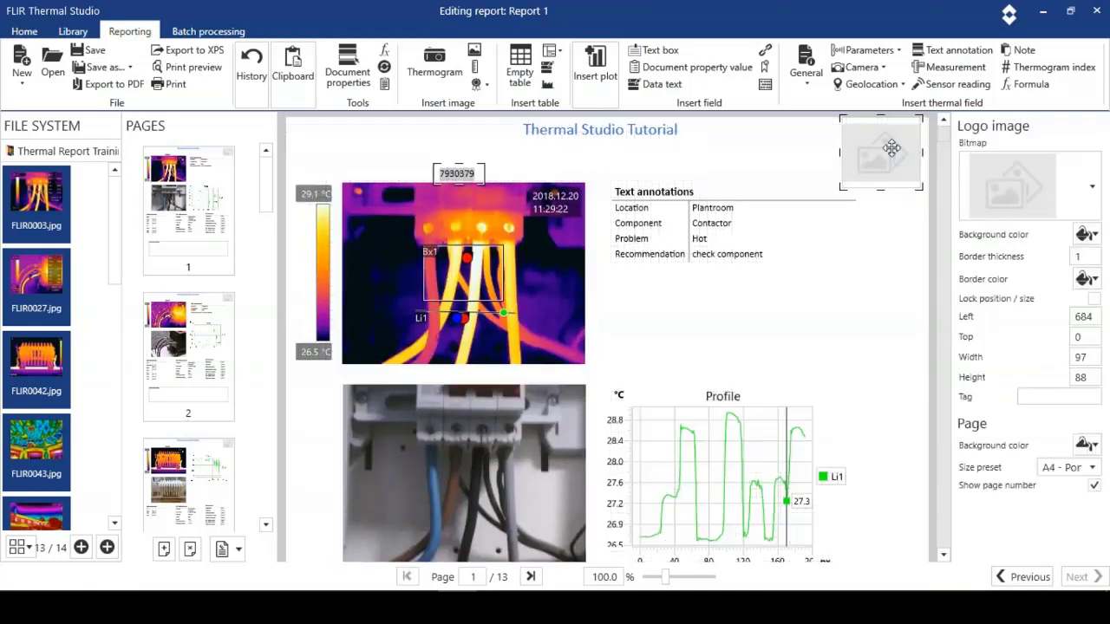
pyautogui.click(1093, 192)
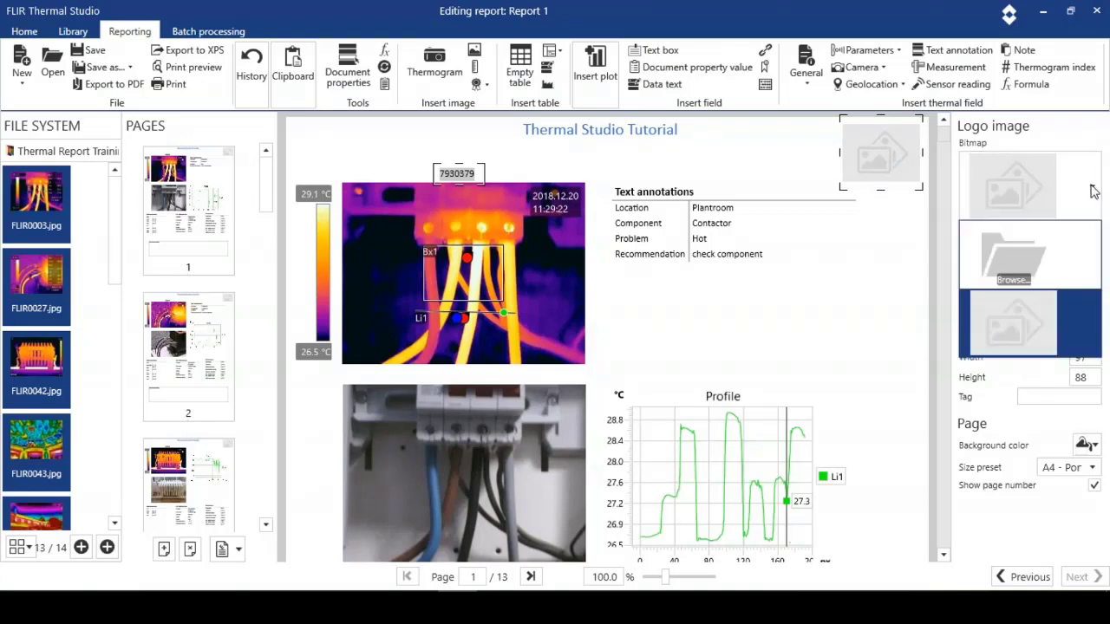
pyautogui.click(1016, 261)
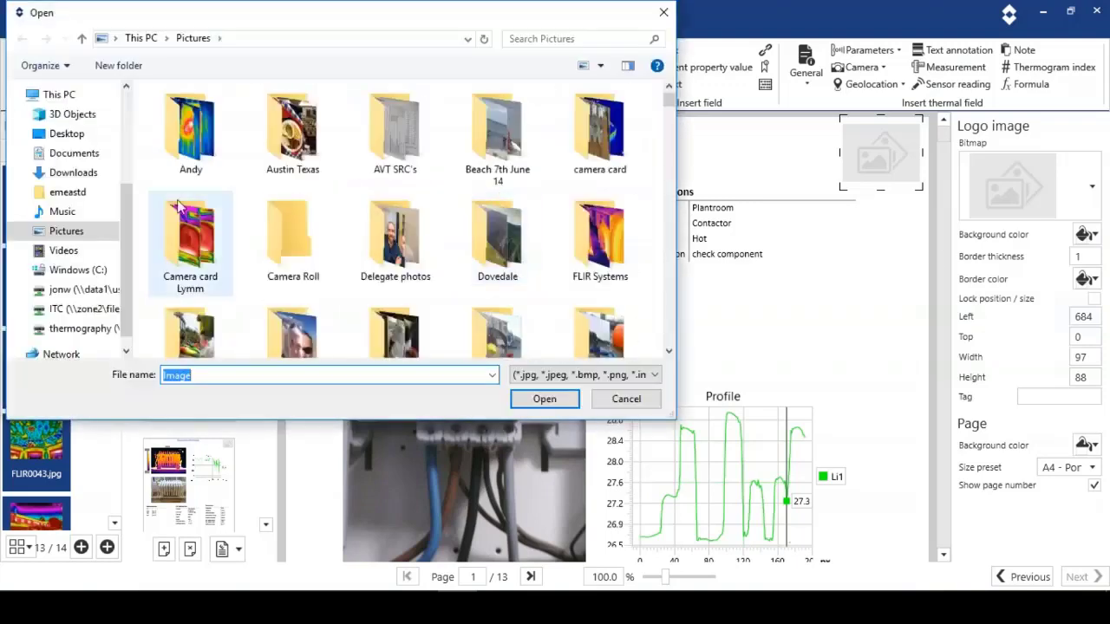
pyautogui.click(72, 156)
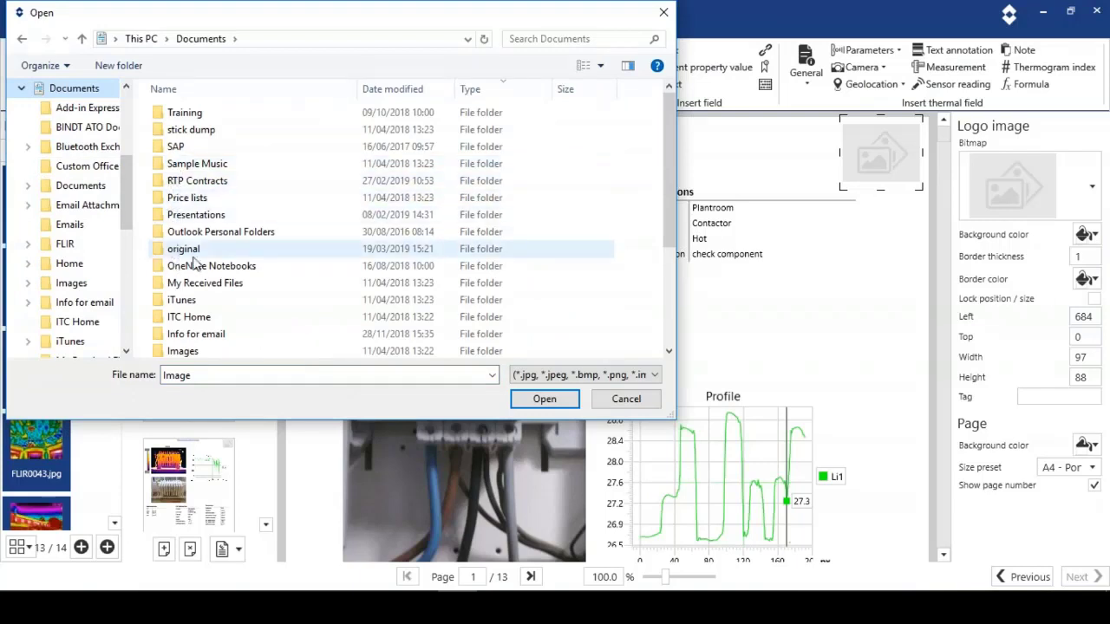
pyautogui.moveTo(666, 158); pyautogui.dragTo(668, 189)
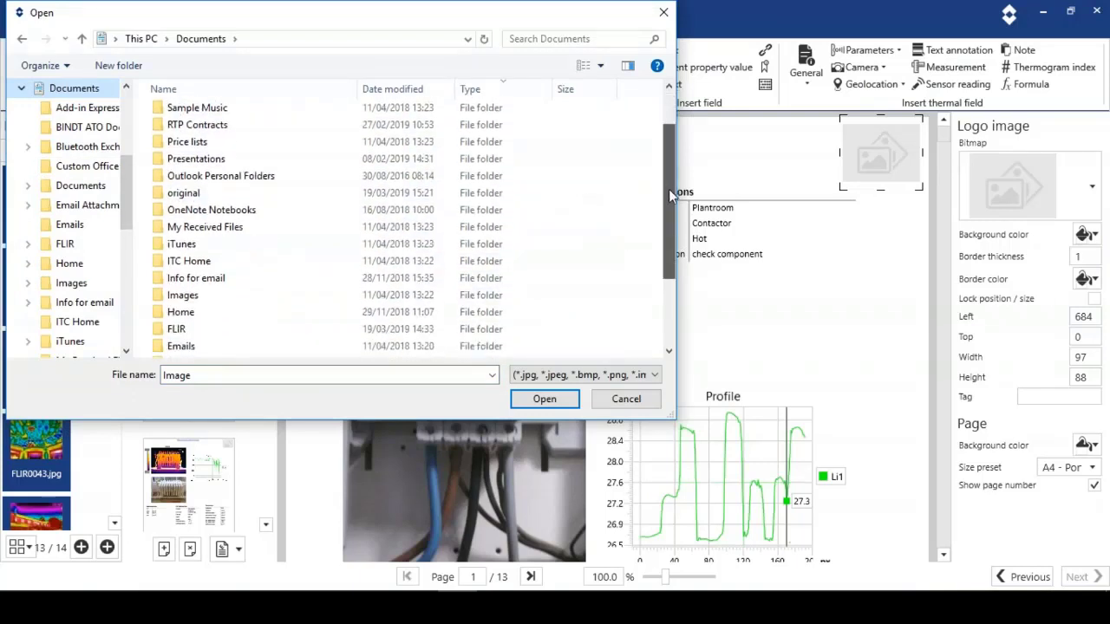
pyautogui.doubleClick(170, 331)
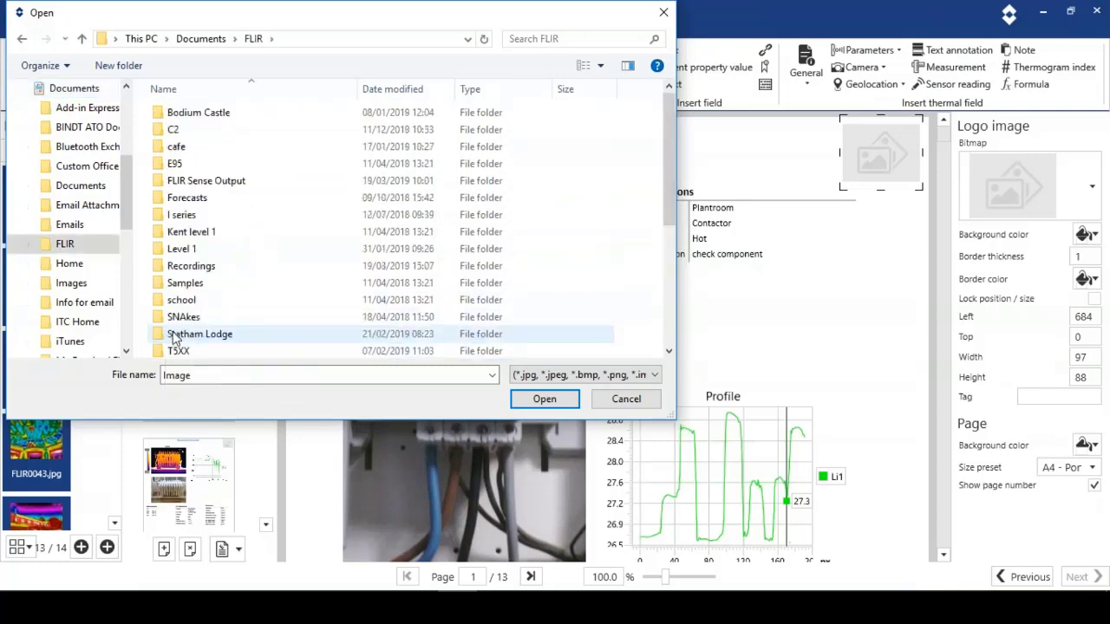
pyautogui.moveTo(672, 141); pyautogui.dragTo(668, 183)
pyautogui.click(258, 297)
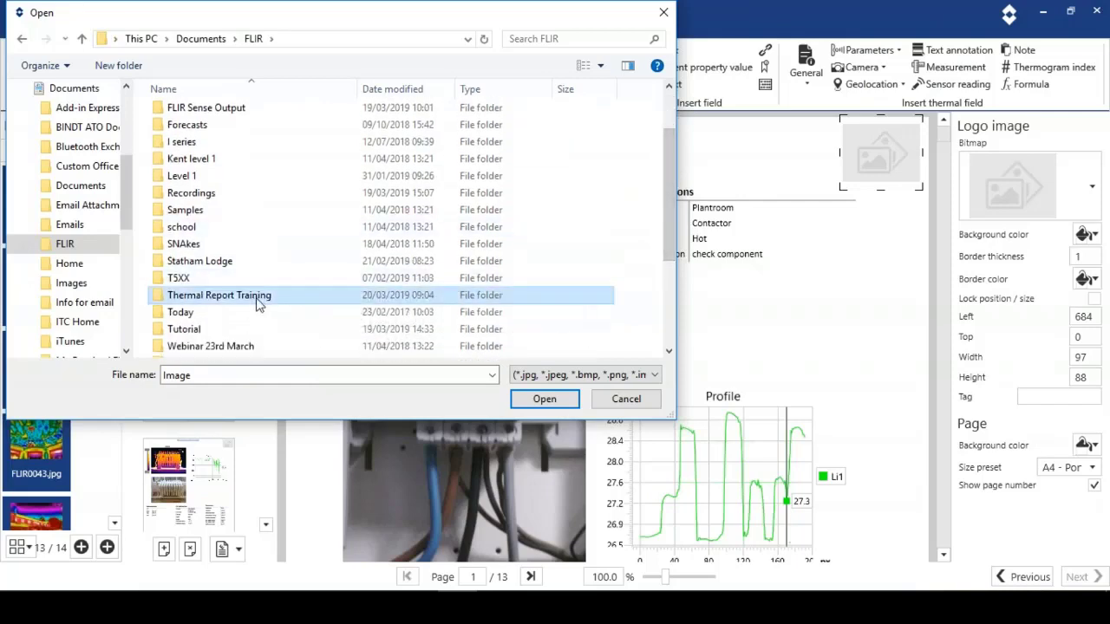
pyautogui.doubleClick(257, 297)
pyautogui.doubleClick(274, 290)
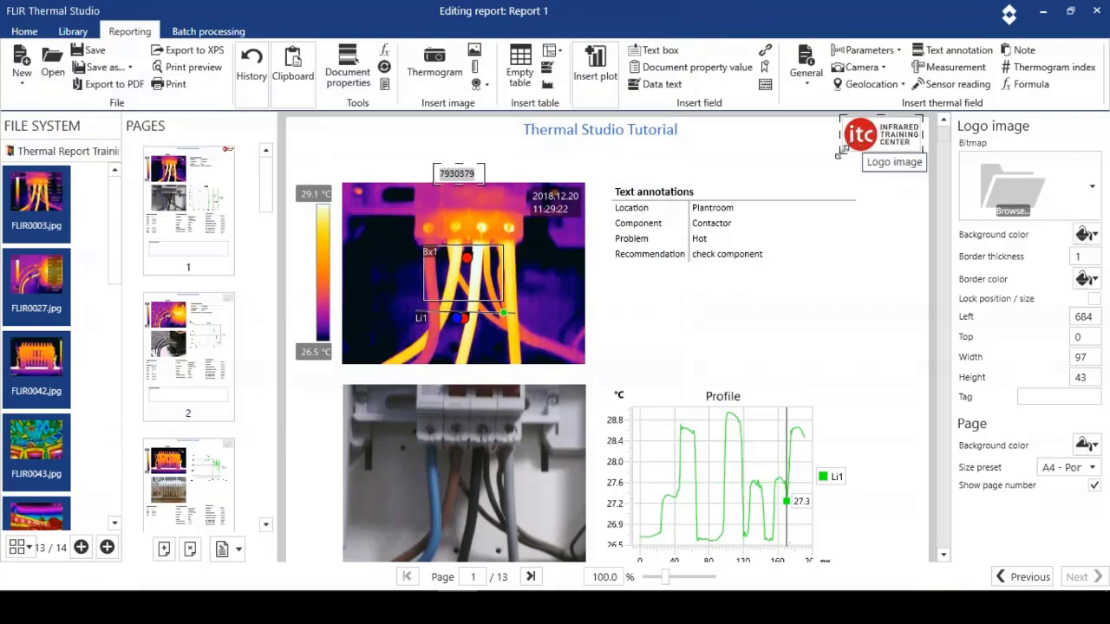
# Enlarge the ITC logo, then save the report as 'Training 1' in Thermal Report Training
pyautogui.moveTo(839, 153); pyautogui.dragTo(826, 167)
pyautogui.scroll(-10, 943, 153)
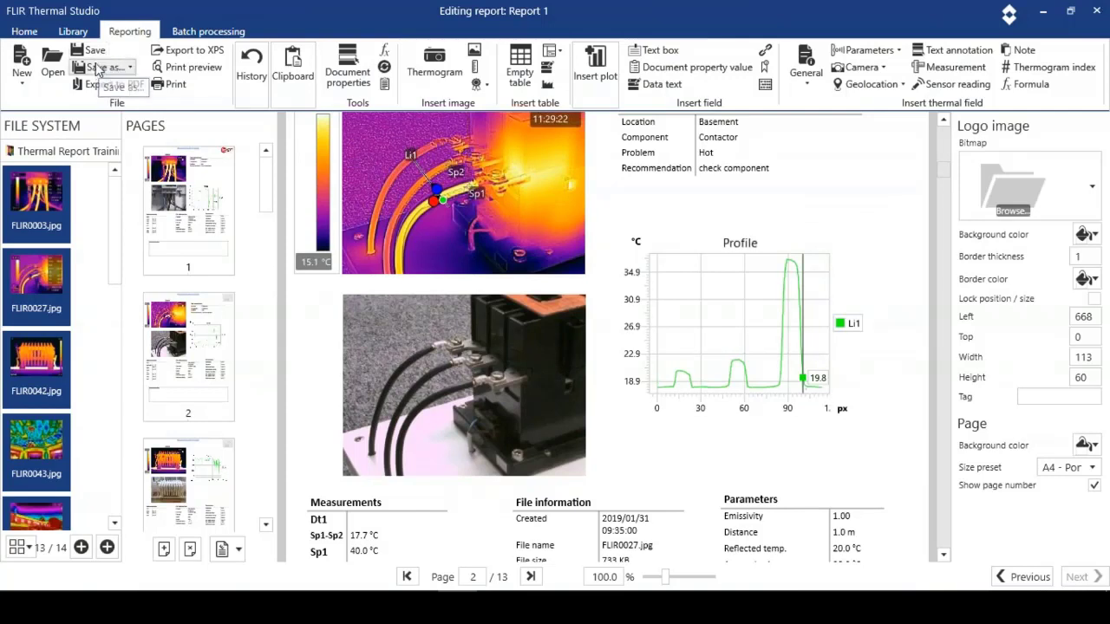
pyautogui.click(98, 69)
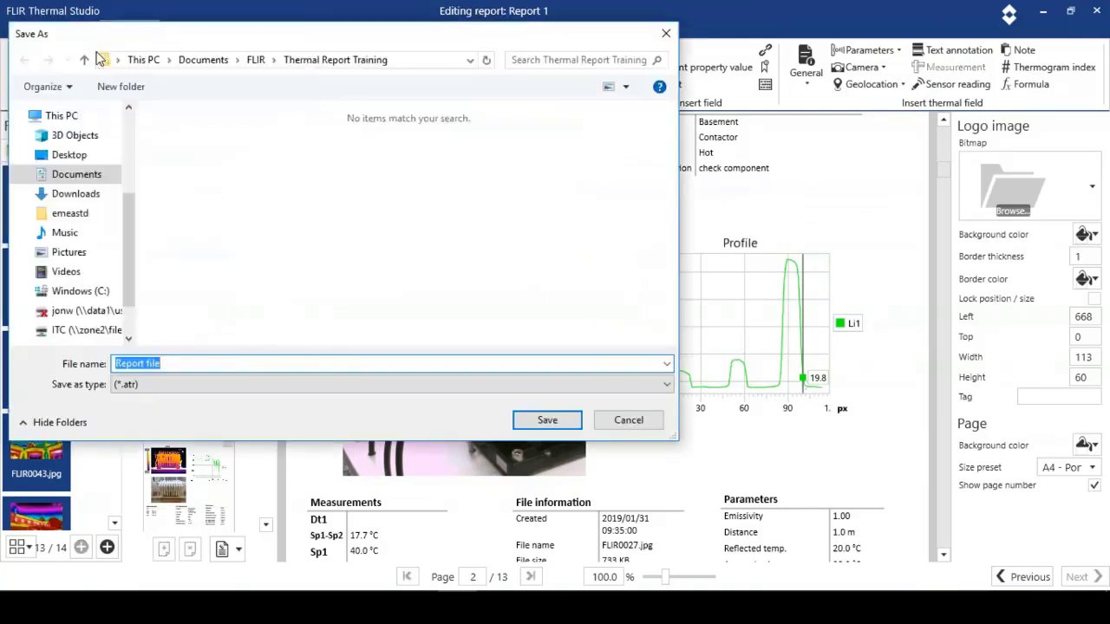
pyautogui.click(171, 363)
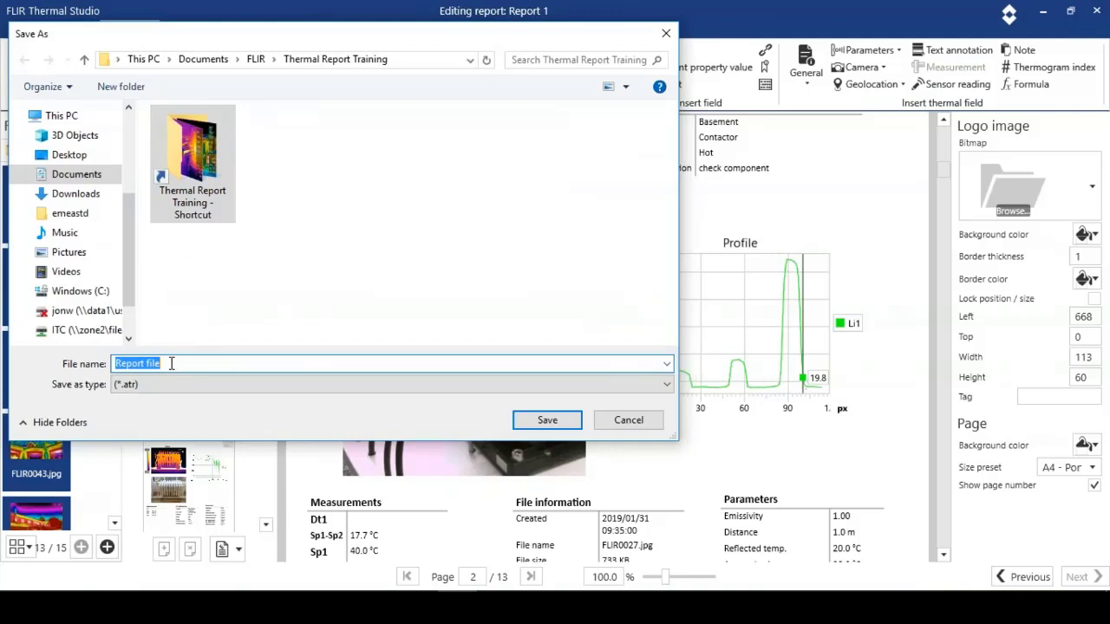
pyautogui.write('Training 1')
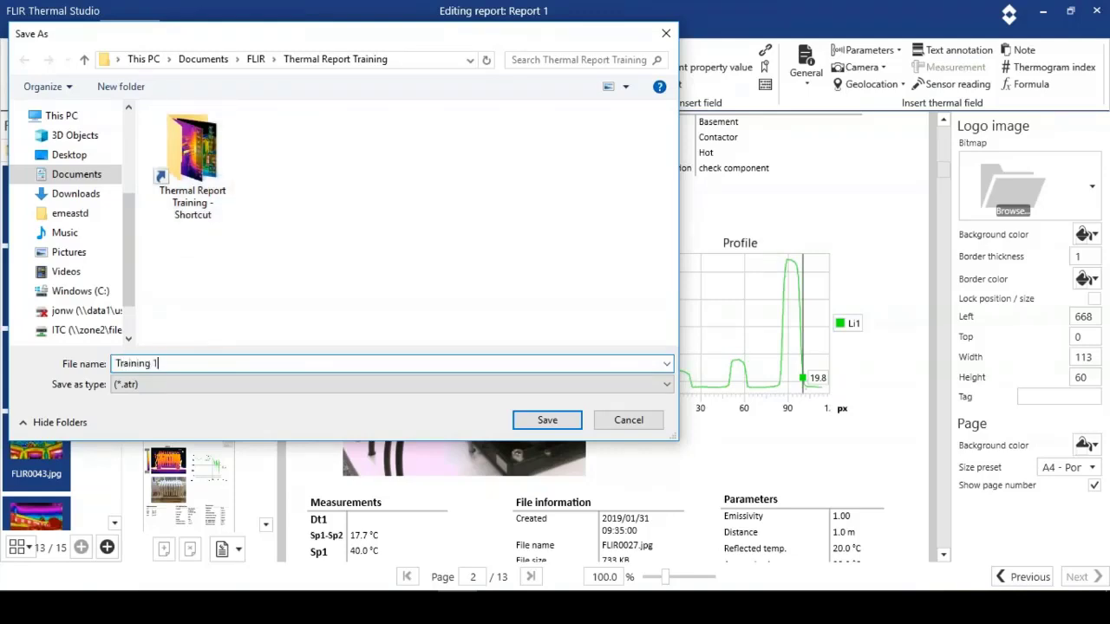
pyautogui.click(547, 419)
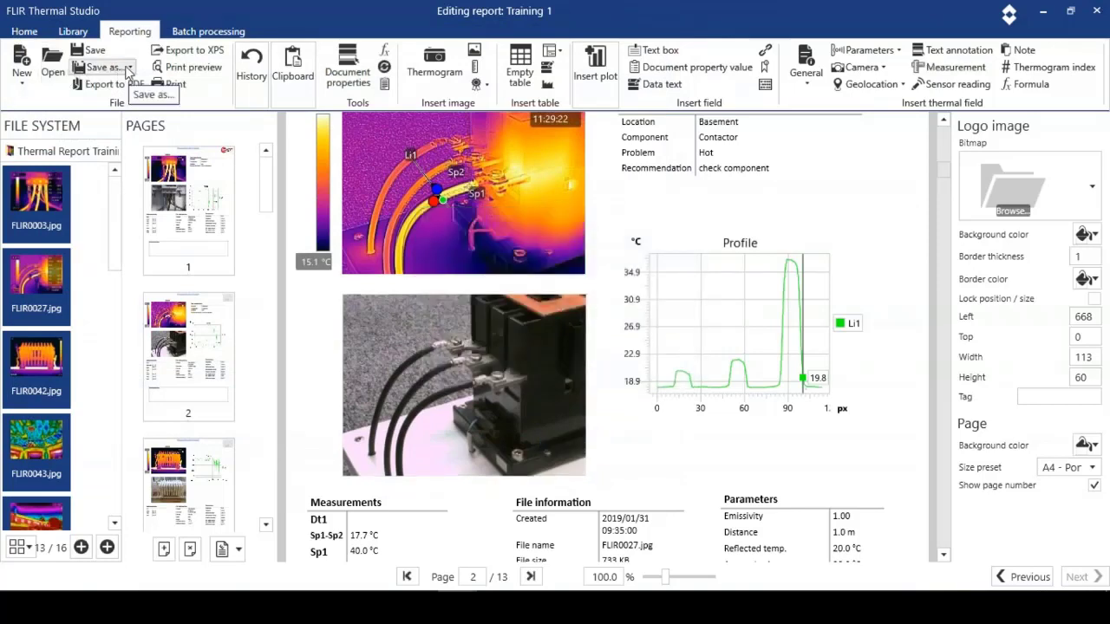
# Export the report to a PDF named Training 1
pyautogui.click(105, 87)
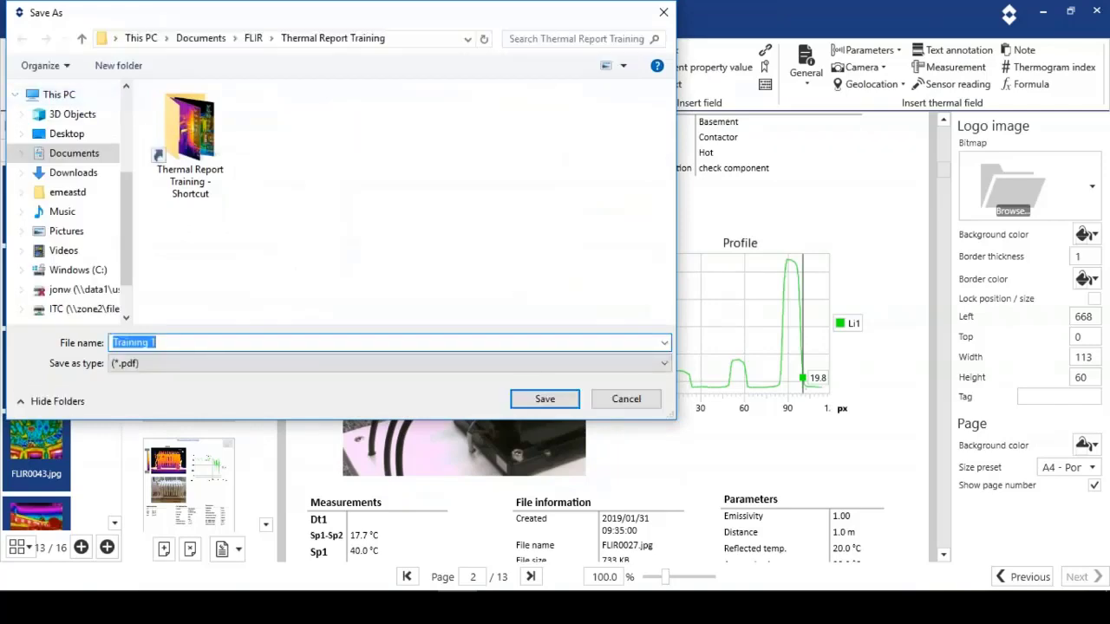
pyautogui.click(545, 399)
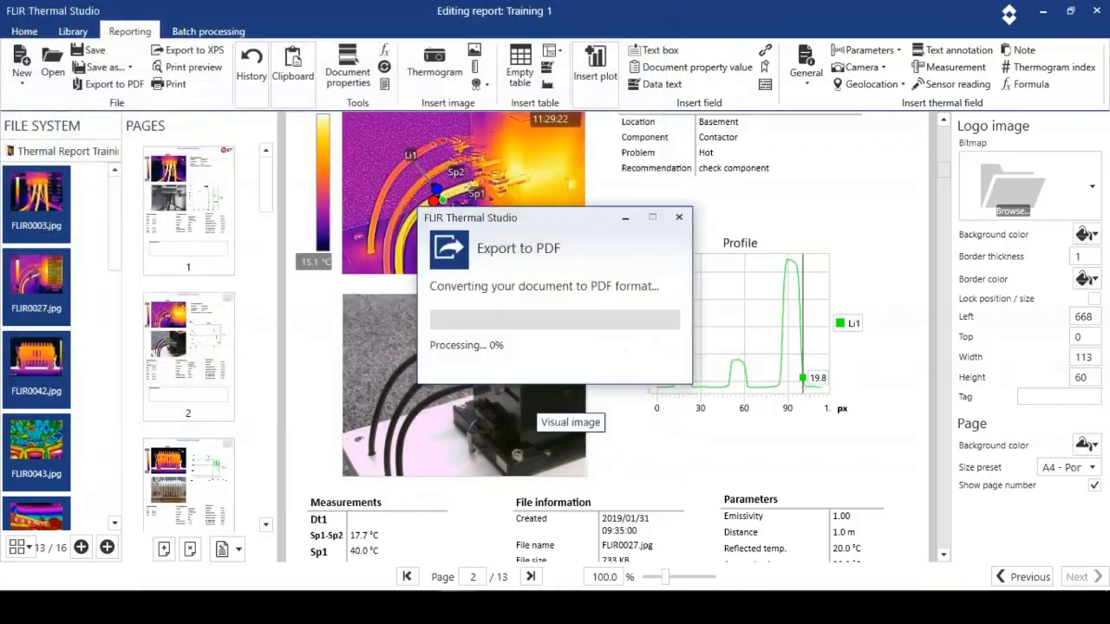